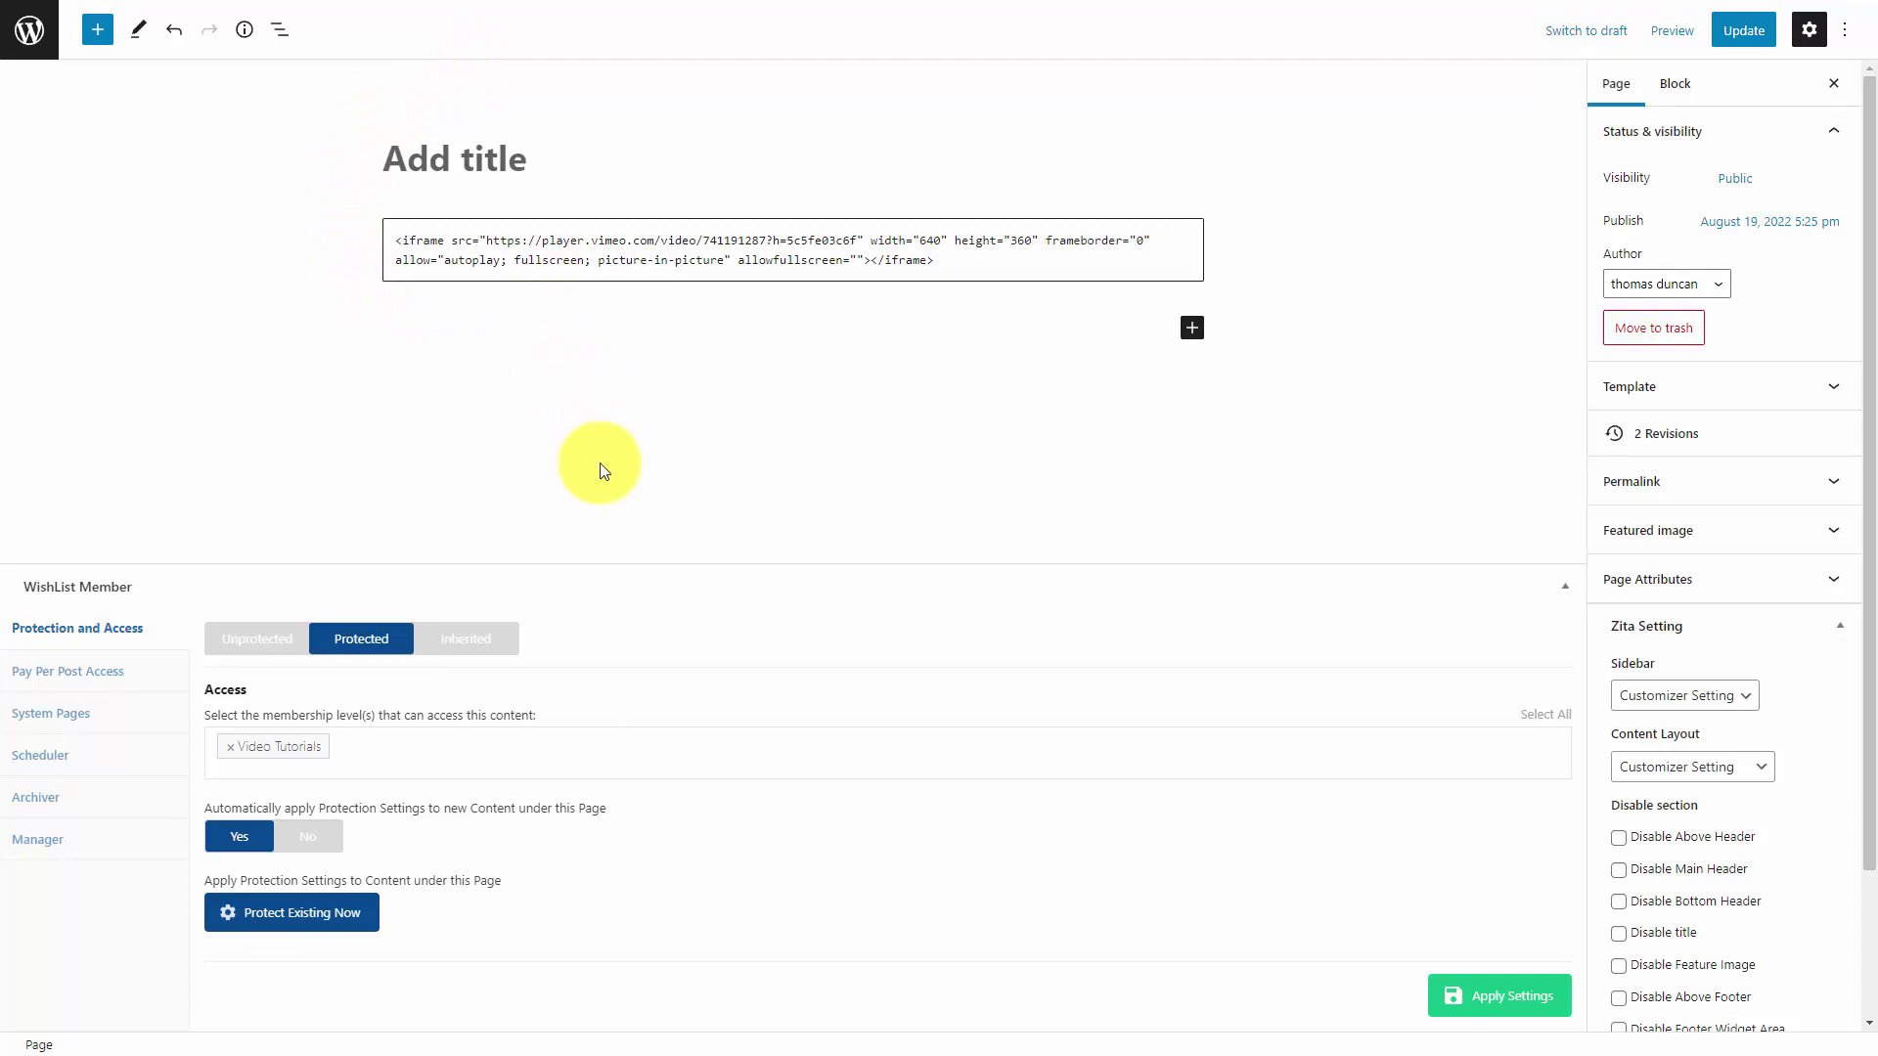
Open the Archiver tab in the page's WishList Member box
click(44, 796)
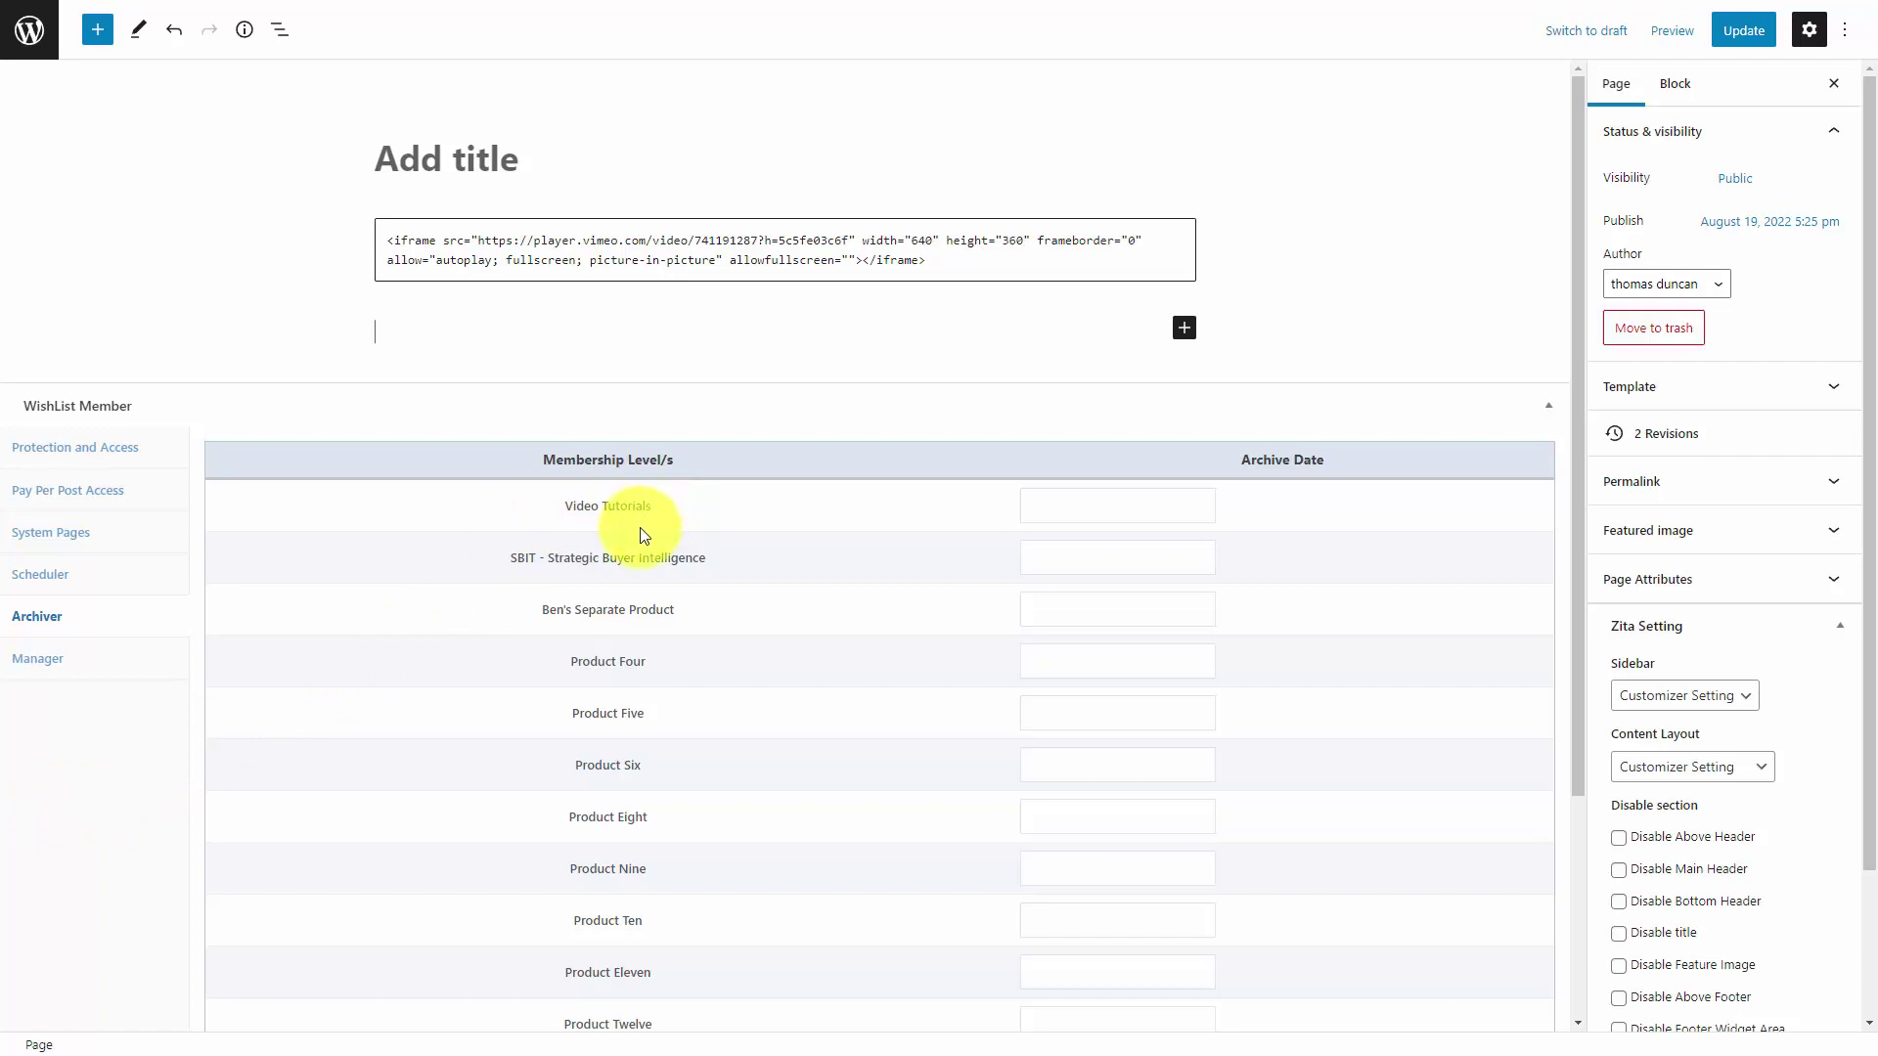
Open the date picker for the Video Tutorials archive date
click(1073, 508)
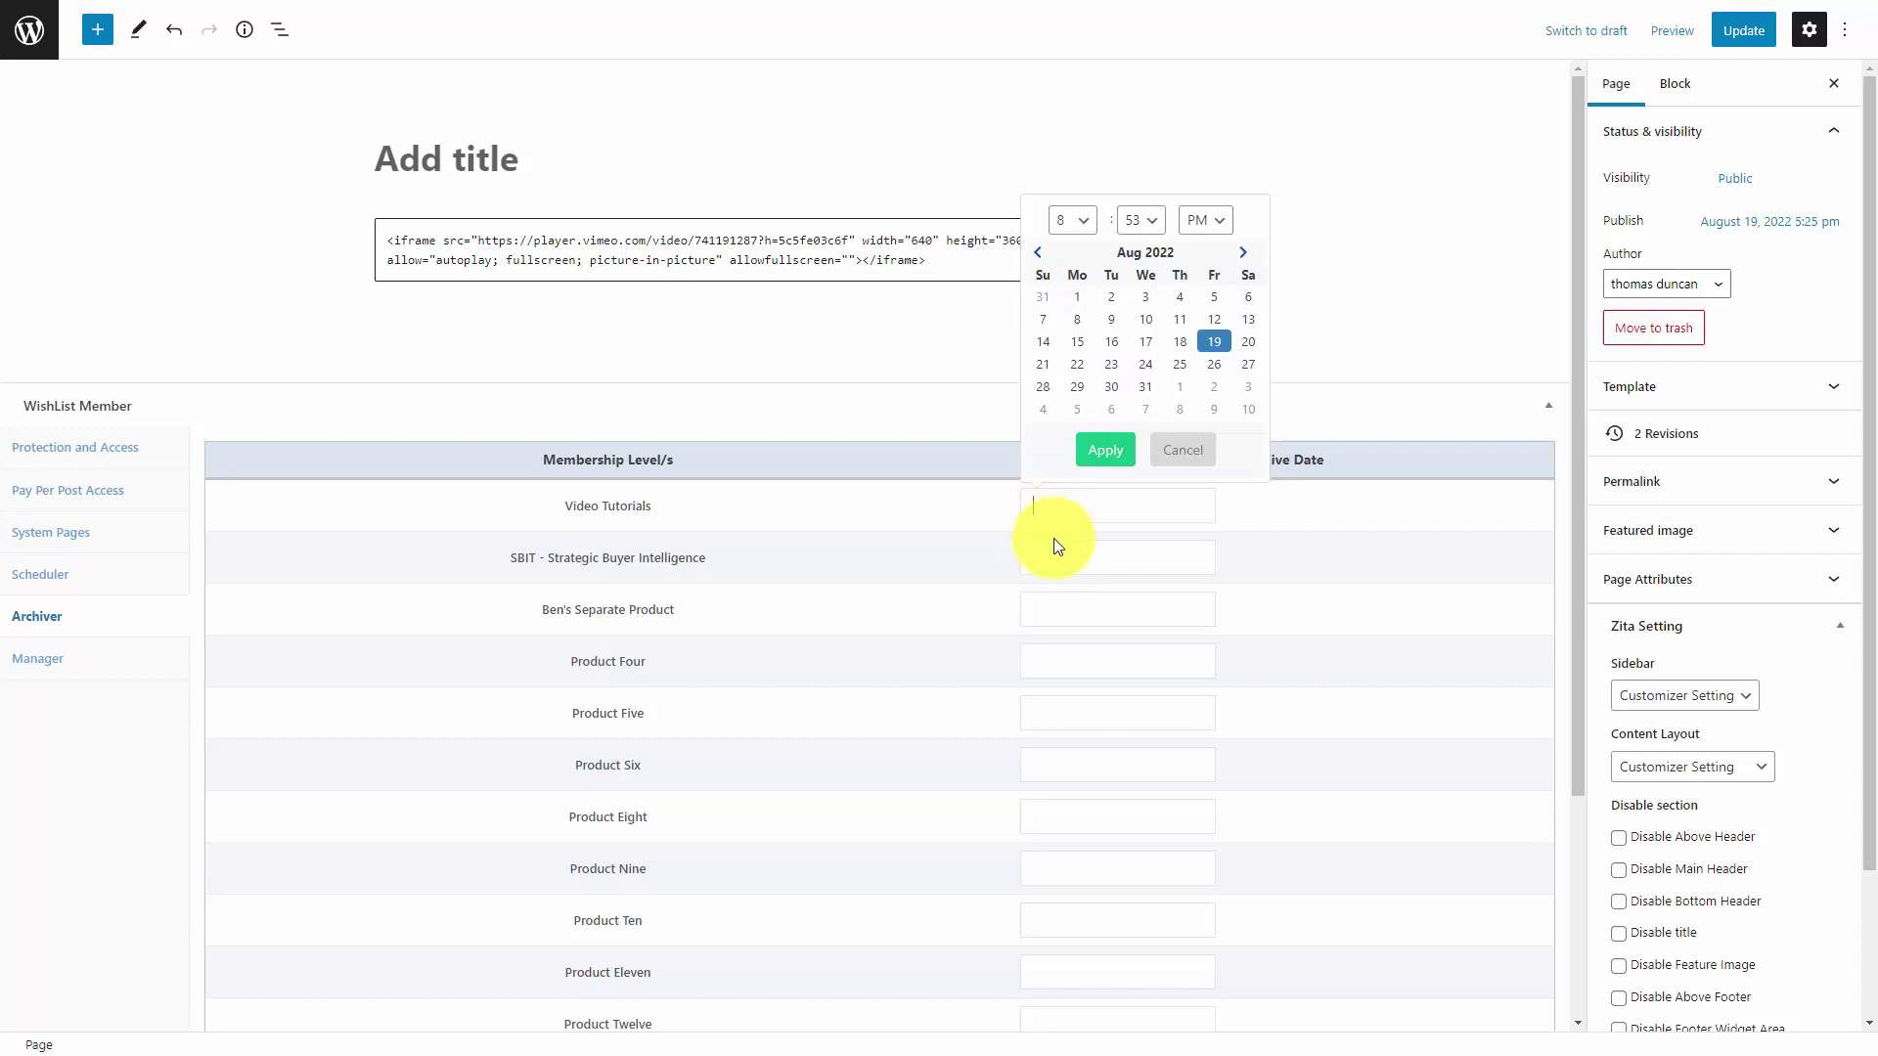
Apply the 08/01/2022 8:53 pm archive date for Video Tutorials
click(1216, 742)
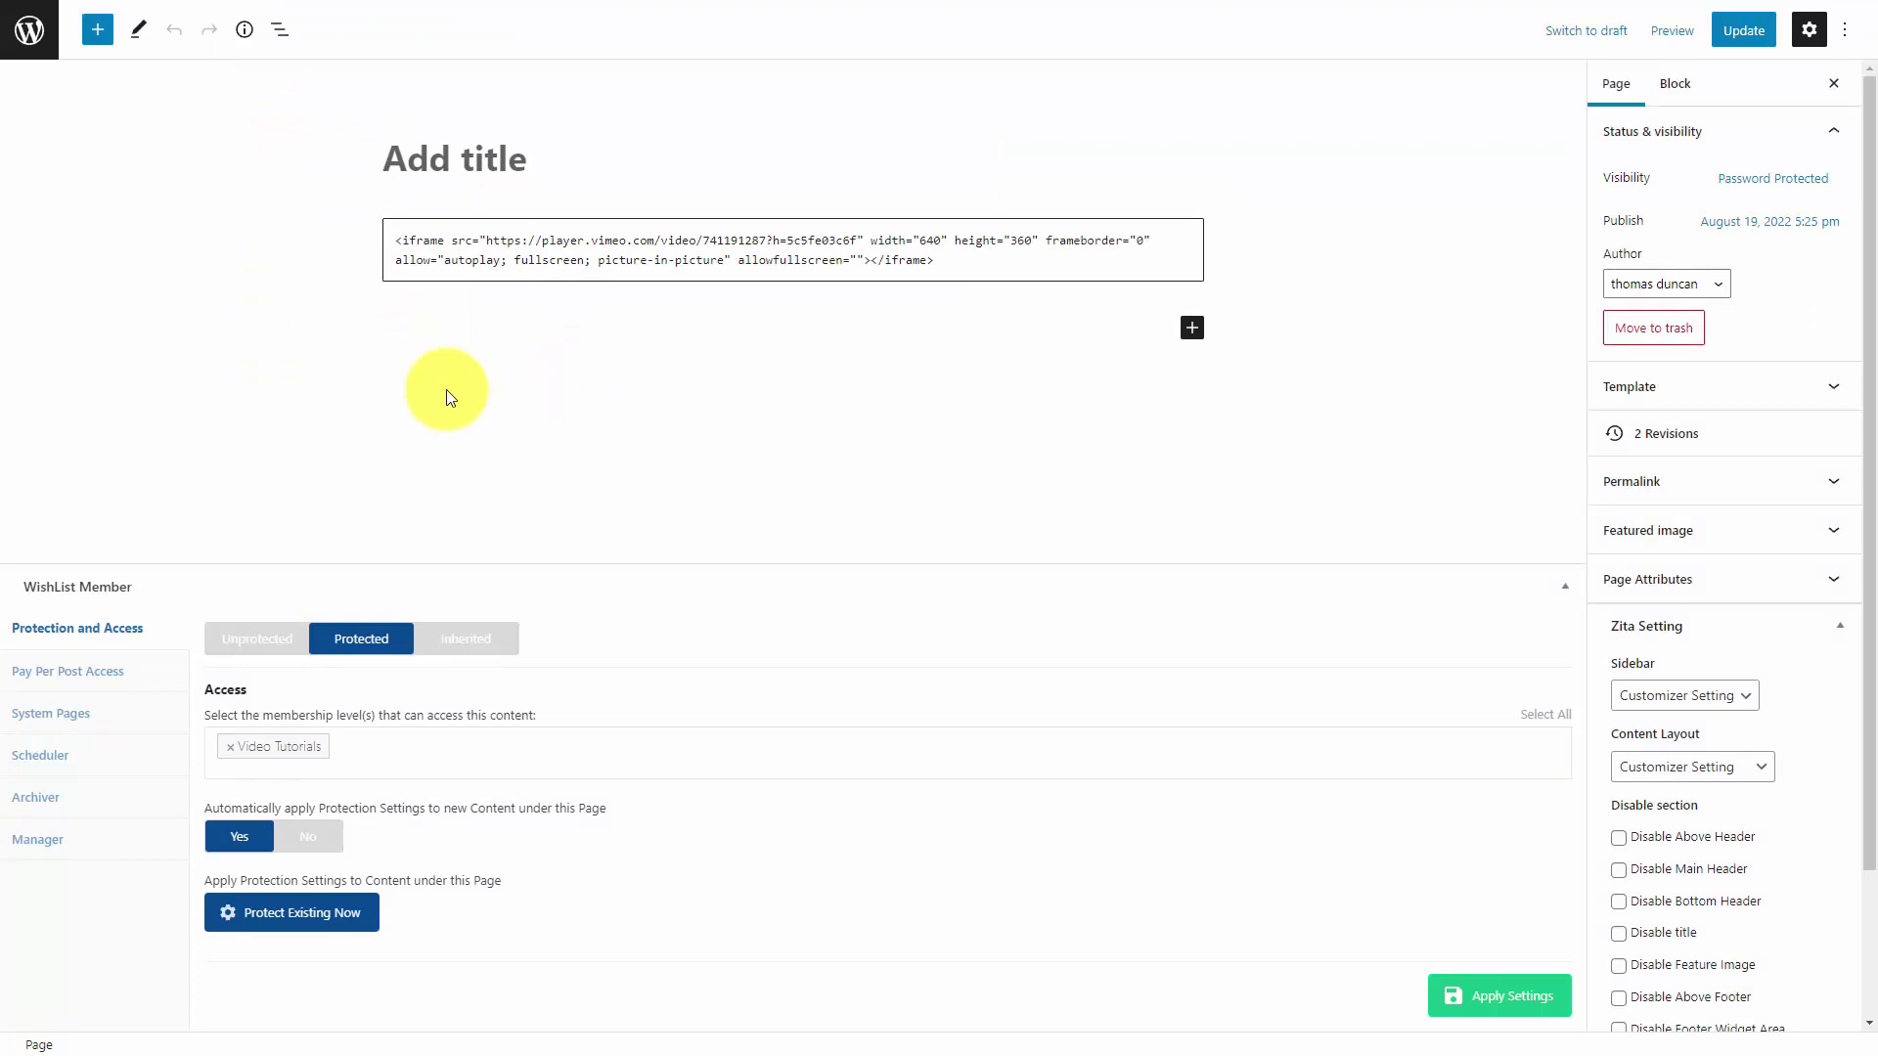
Open the page's Scheduler view in the WishList panel
click(52, 754)
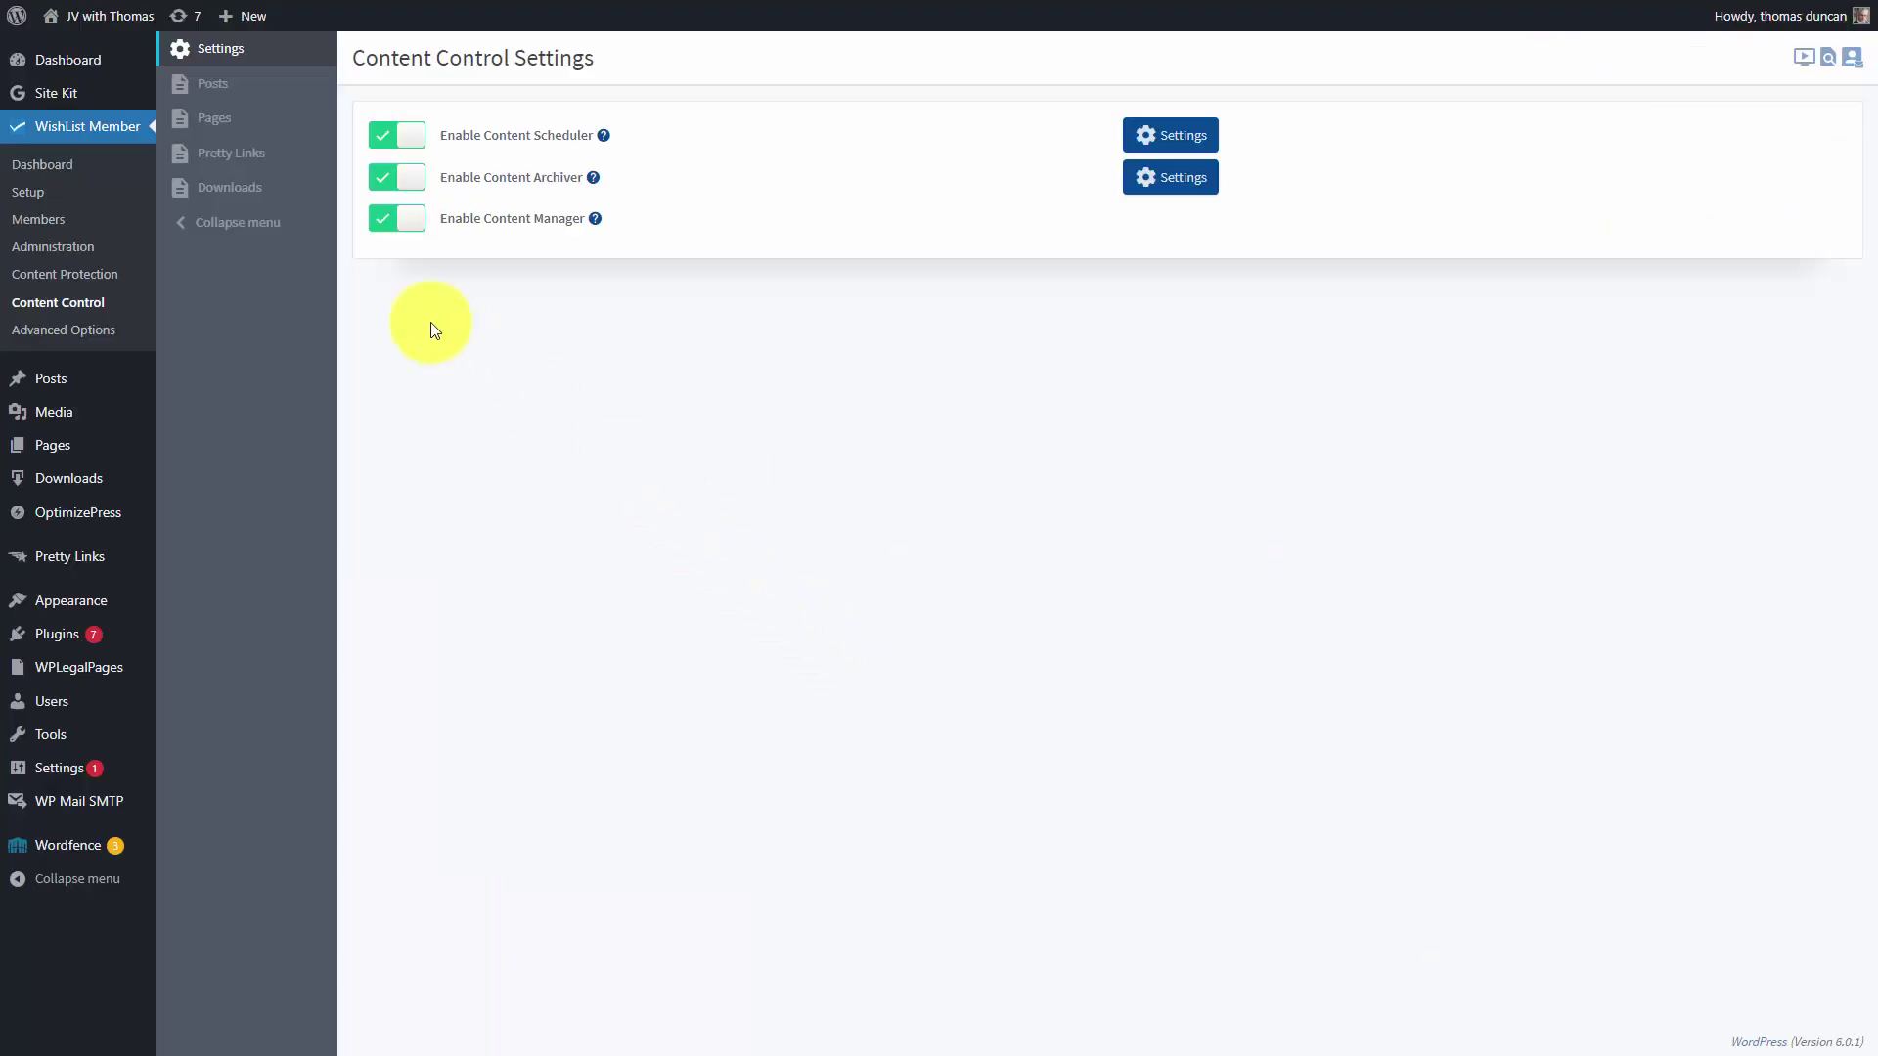
Drip-schedule Download Page for Video Tutorials members, showing it after 31 days
click(221, 121)
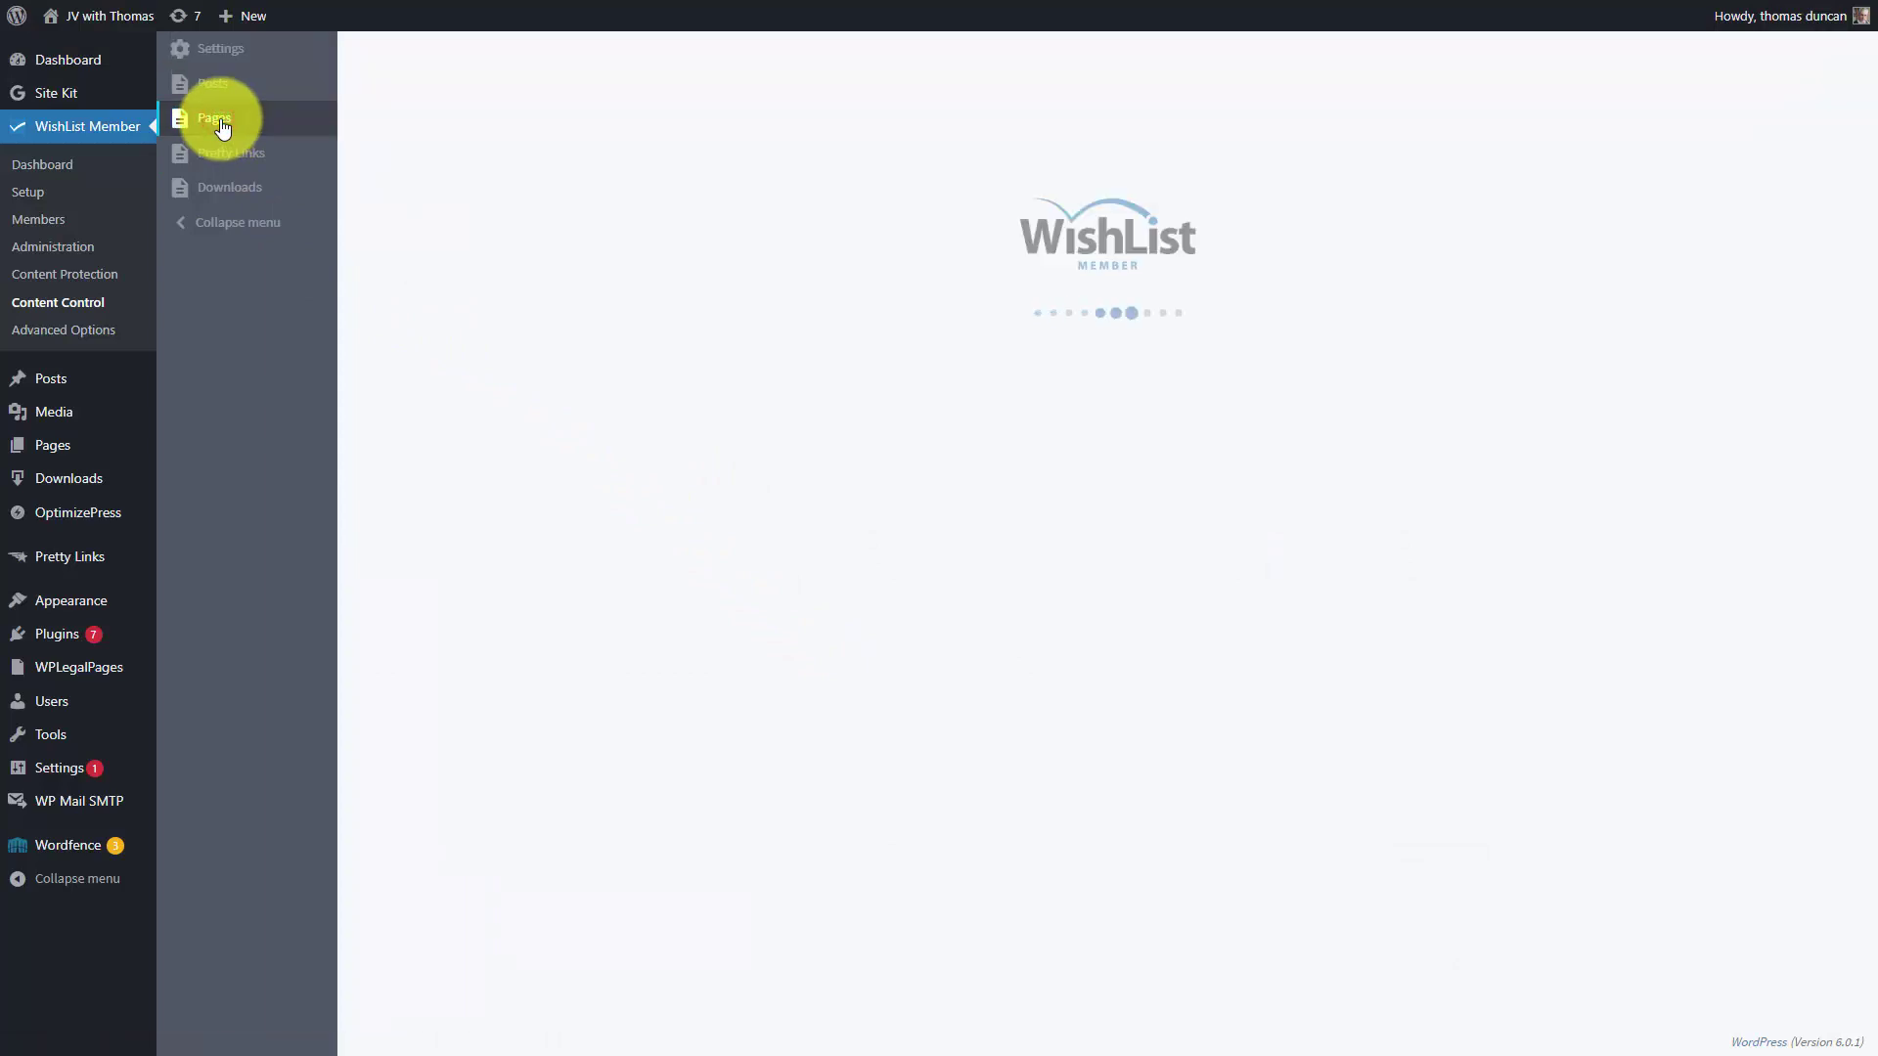
click(369, 680)
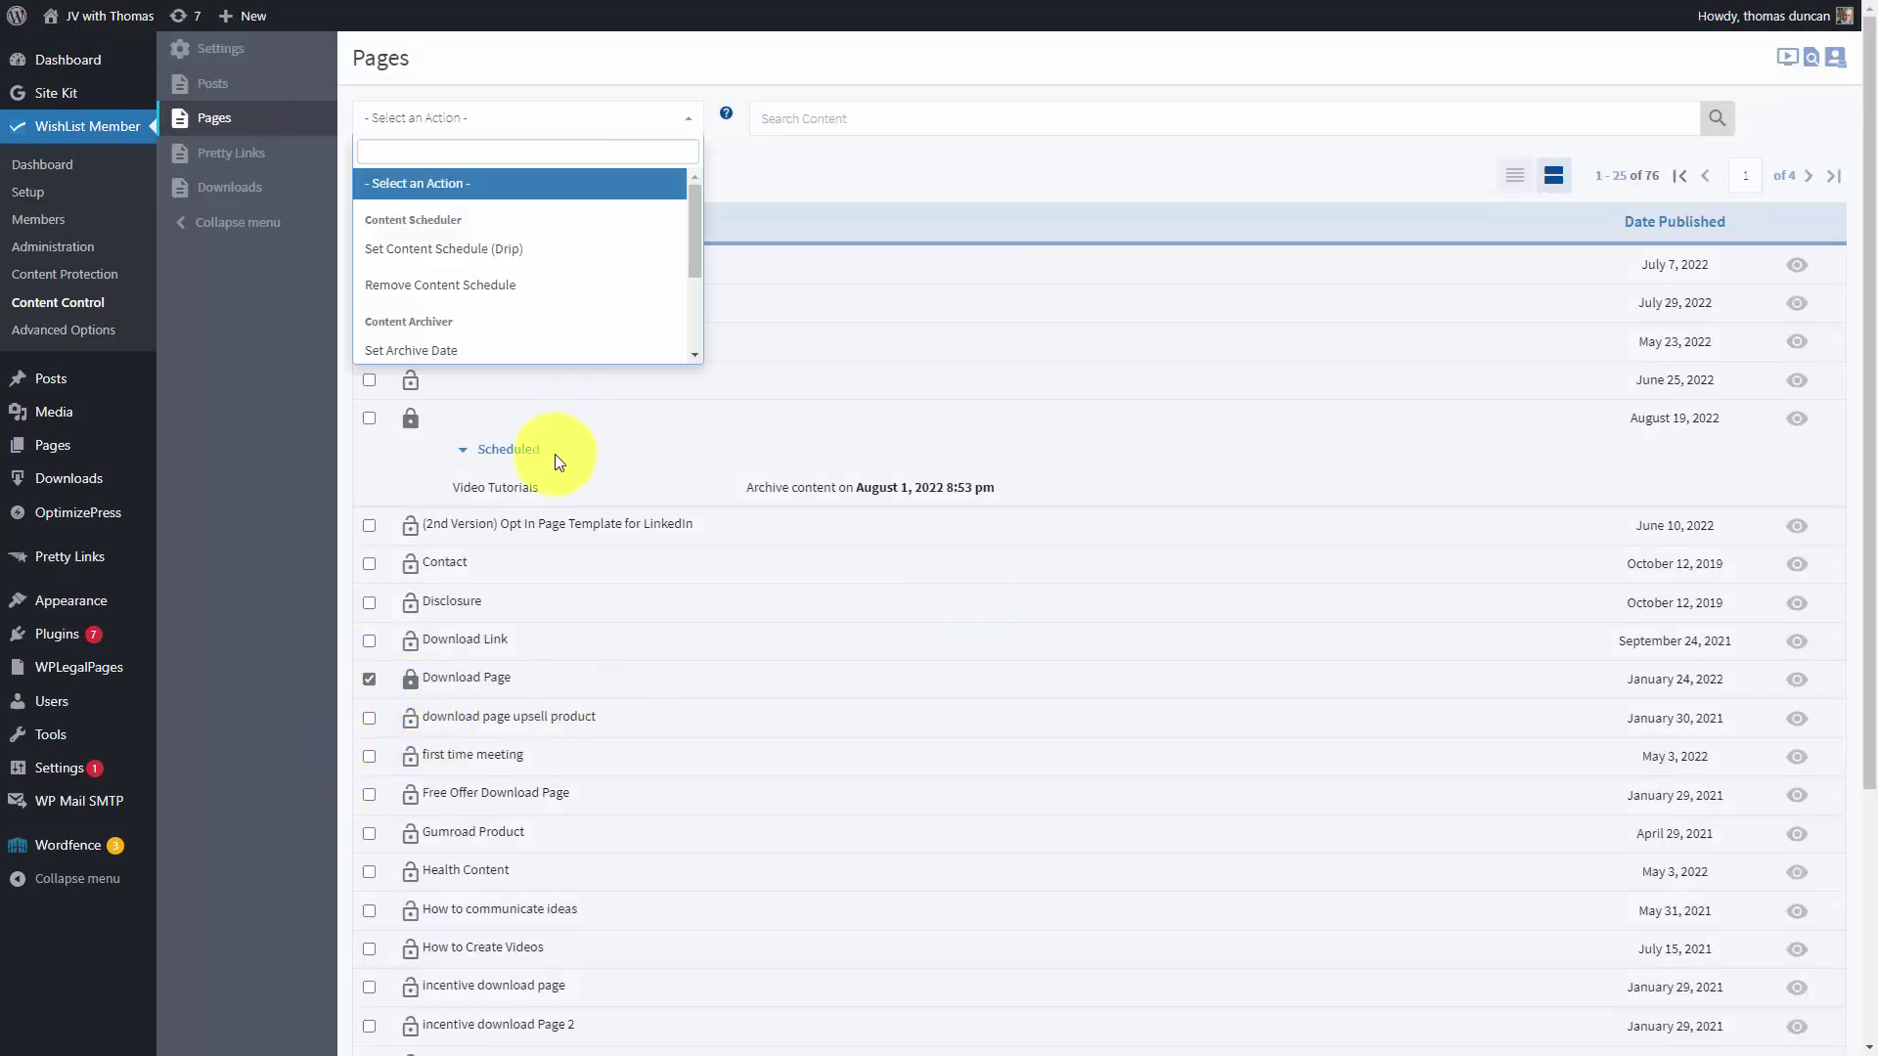
click(480, 256)
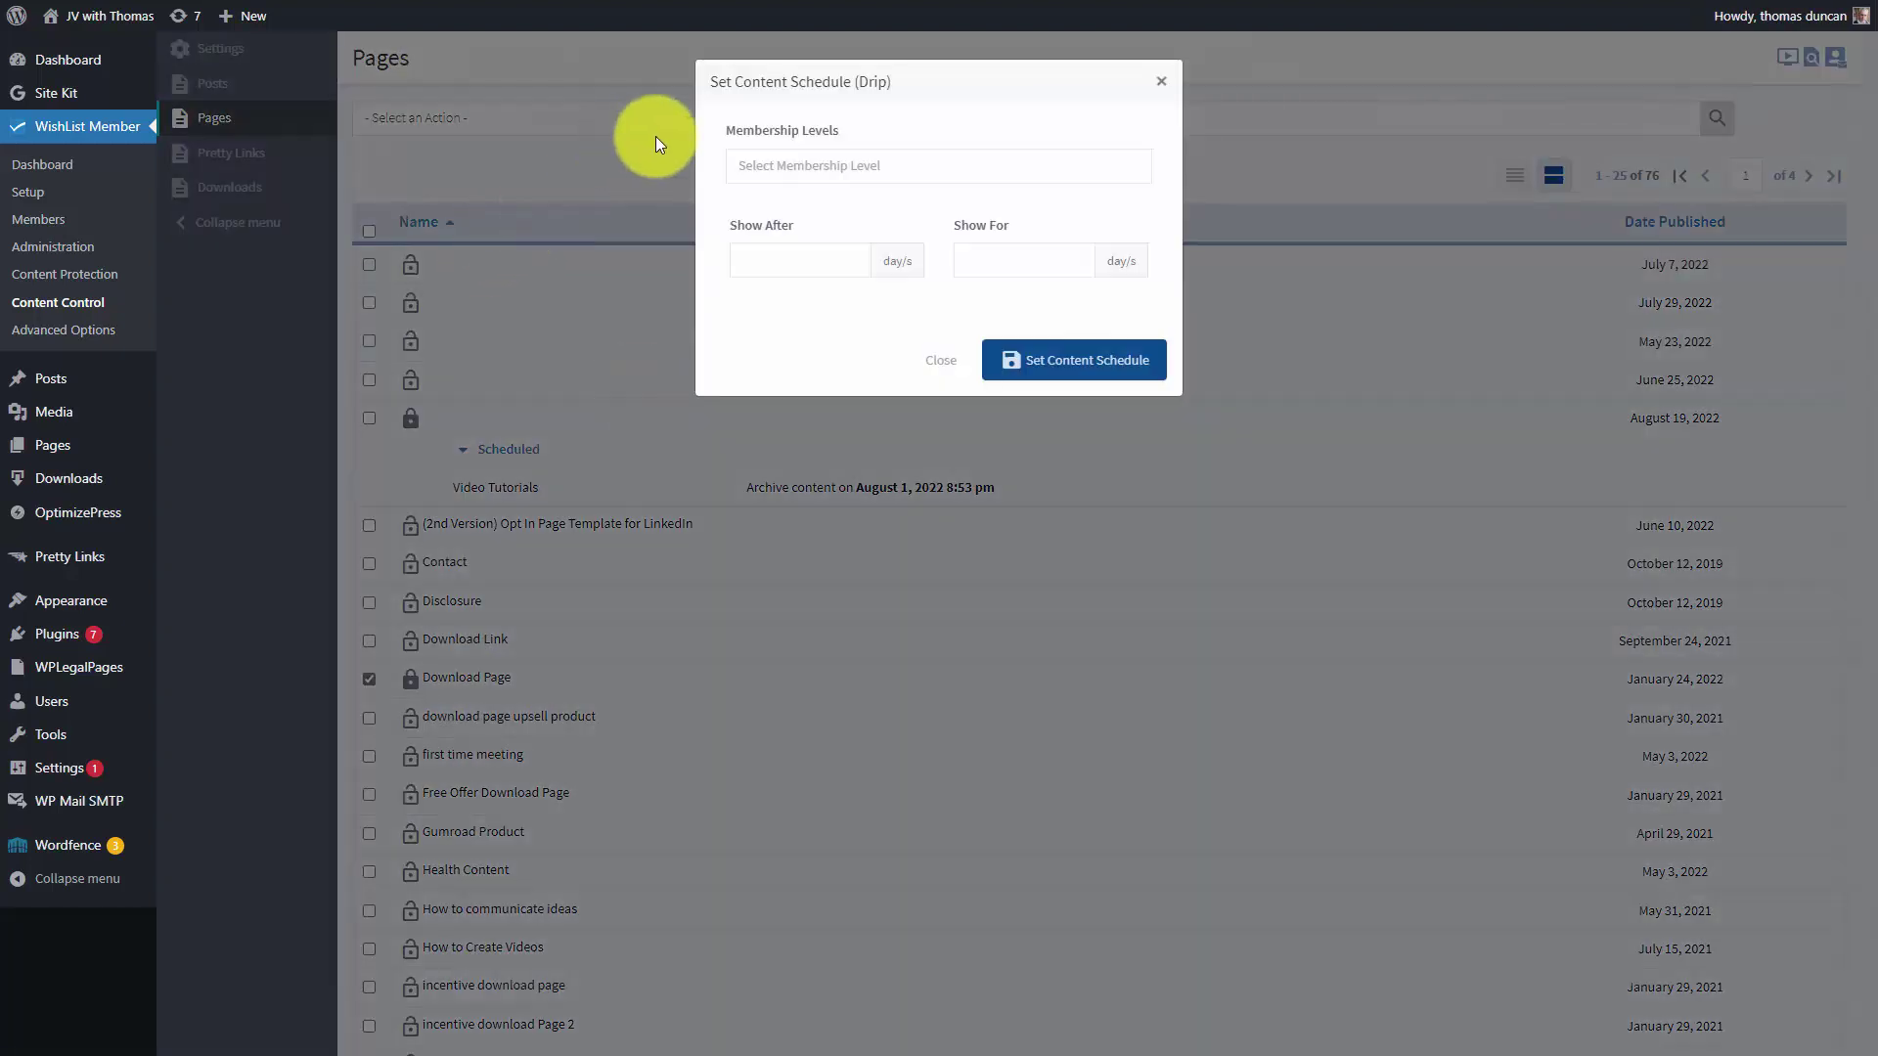
click(846, 166)
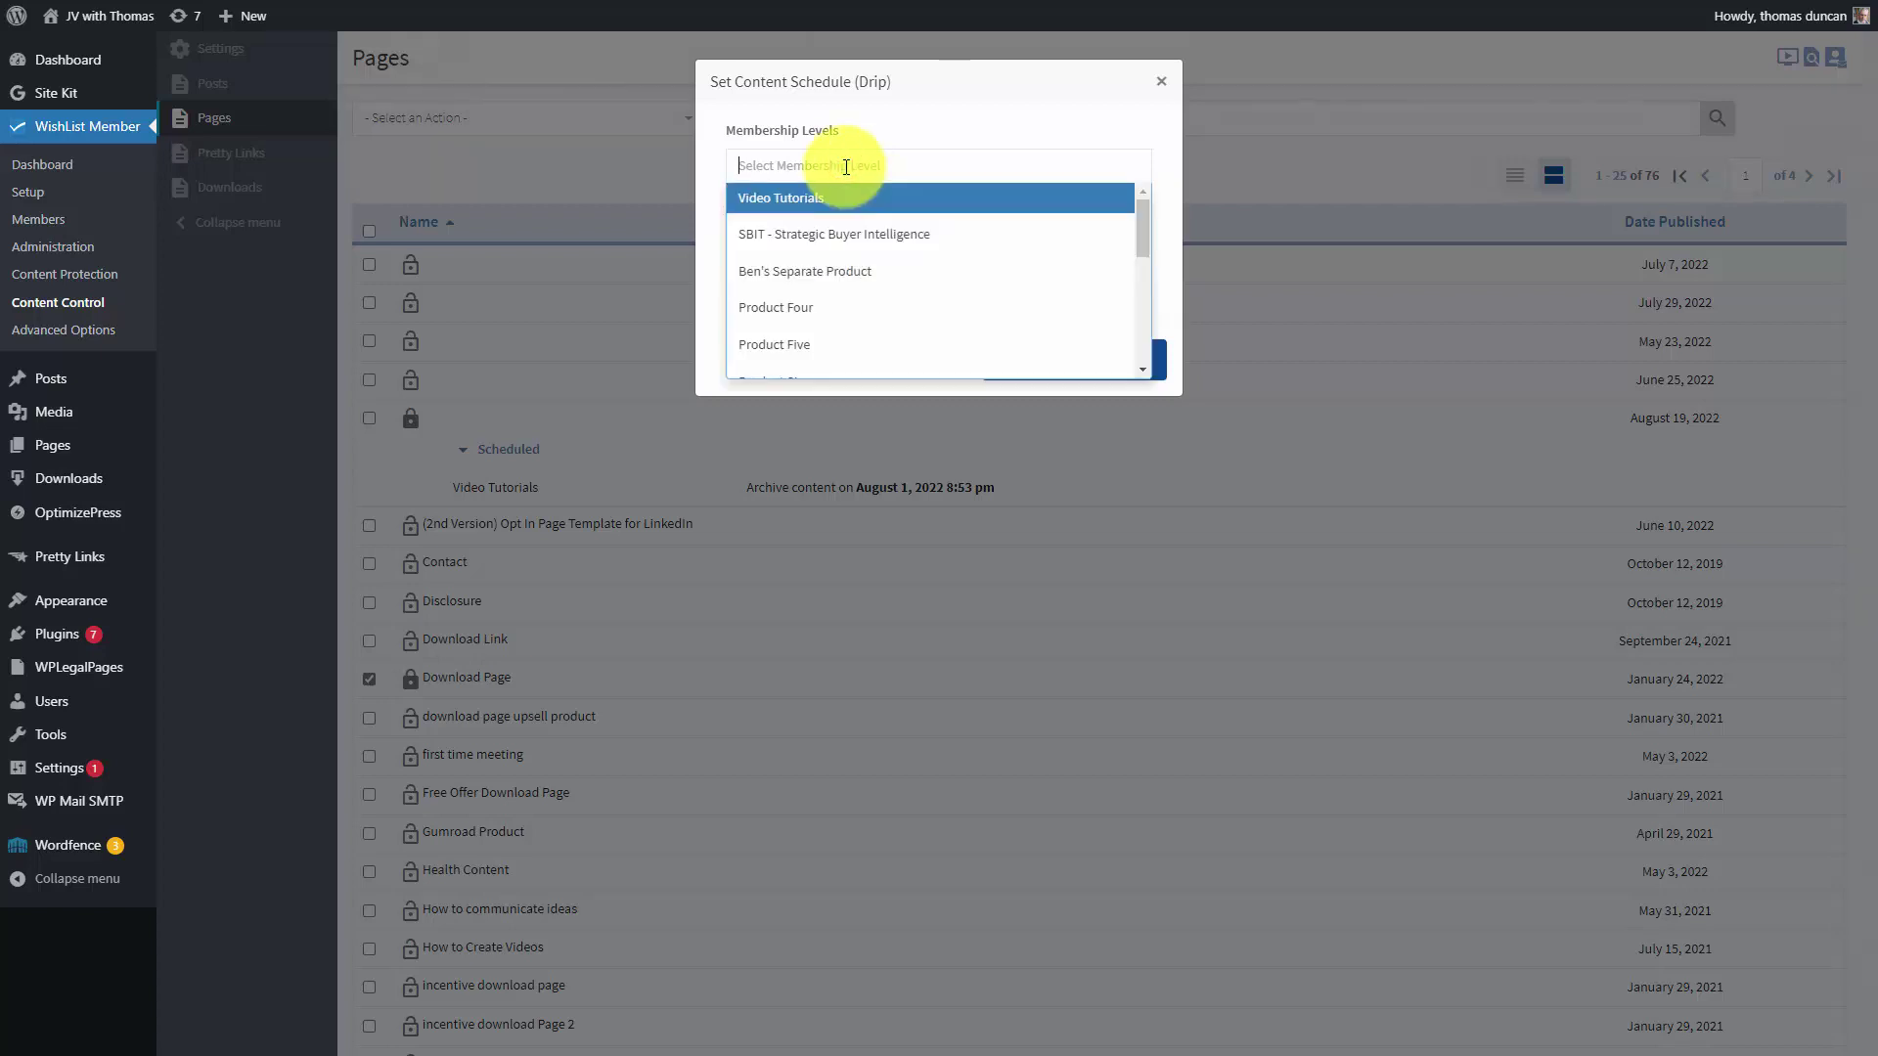
click(794, 195)
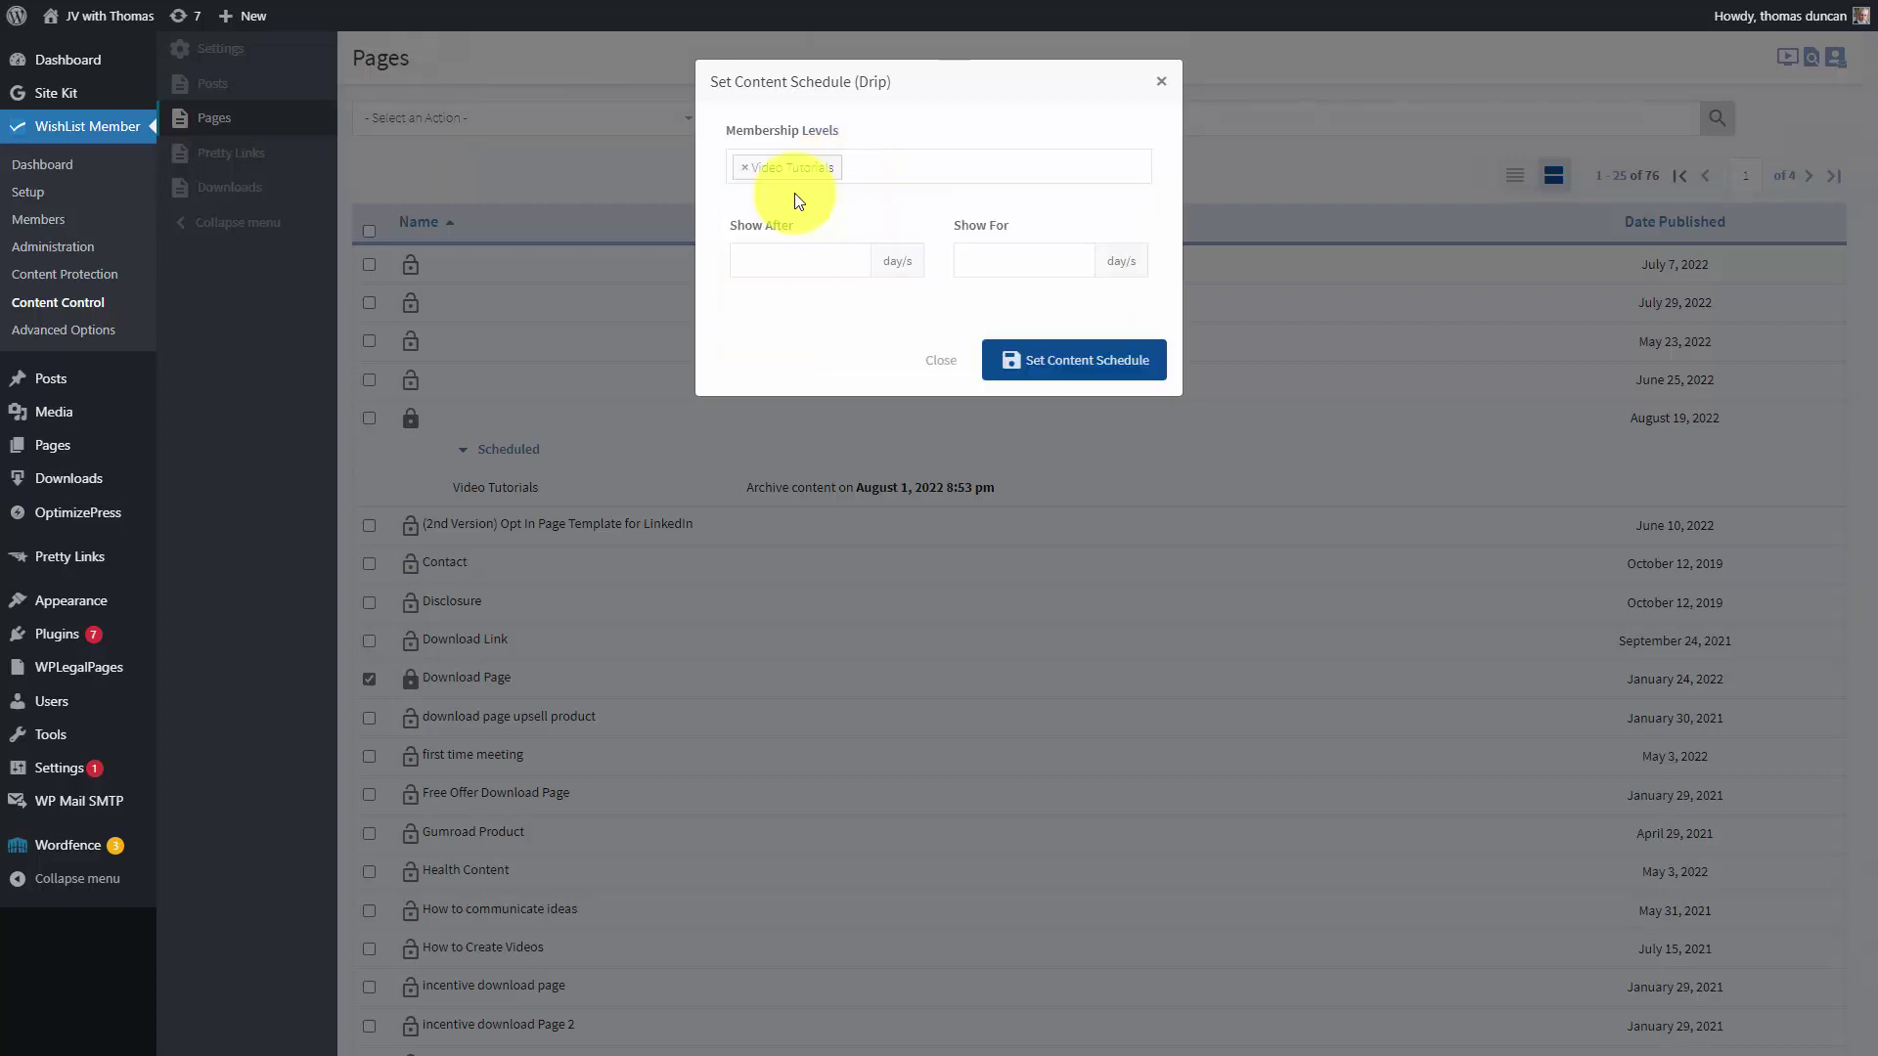
click(817, 264)
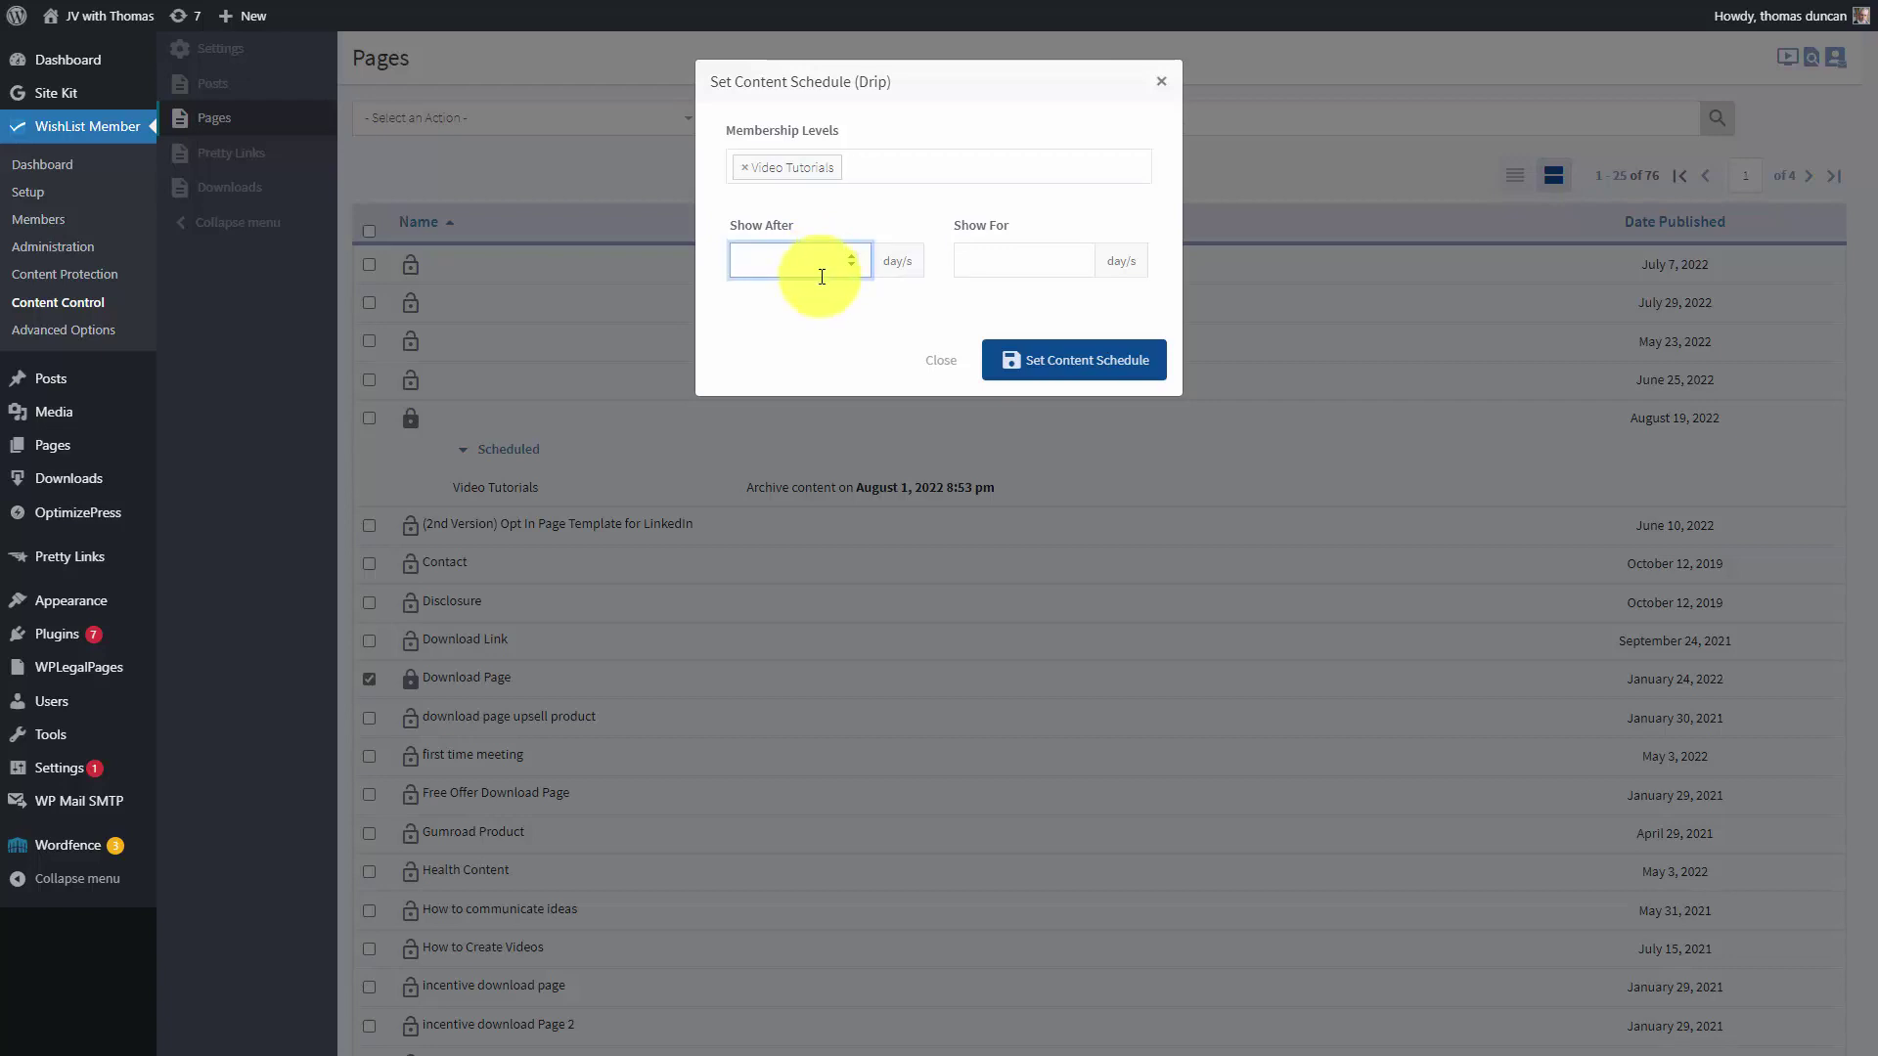
text(31)
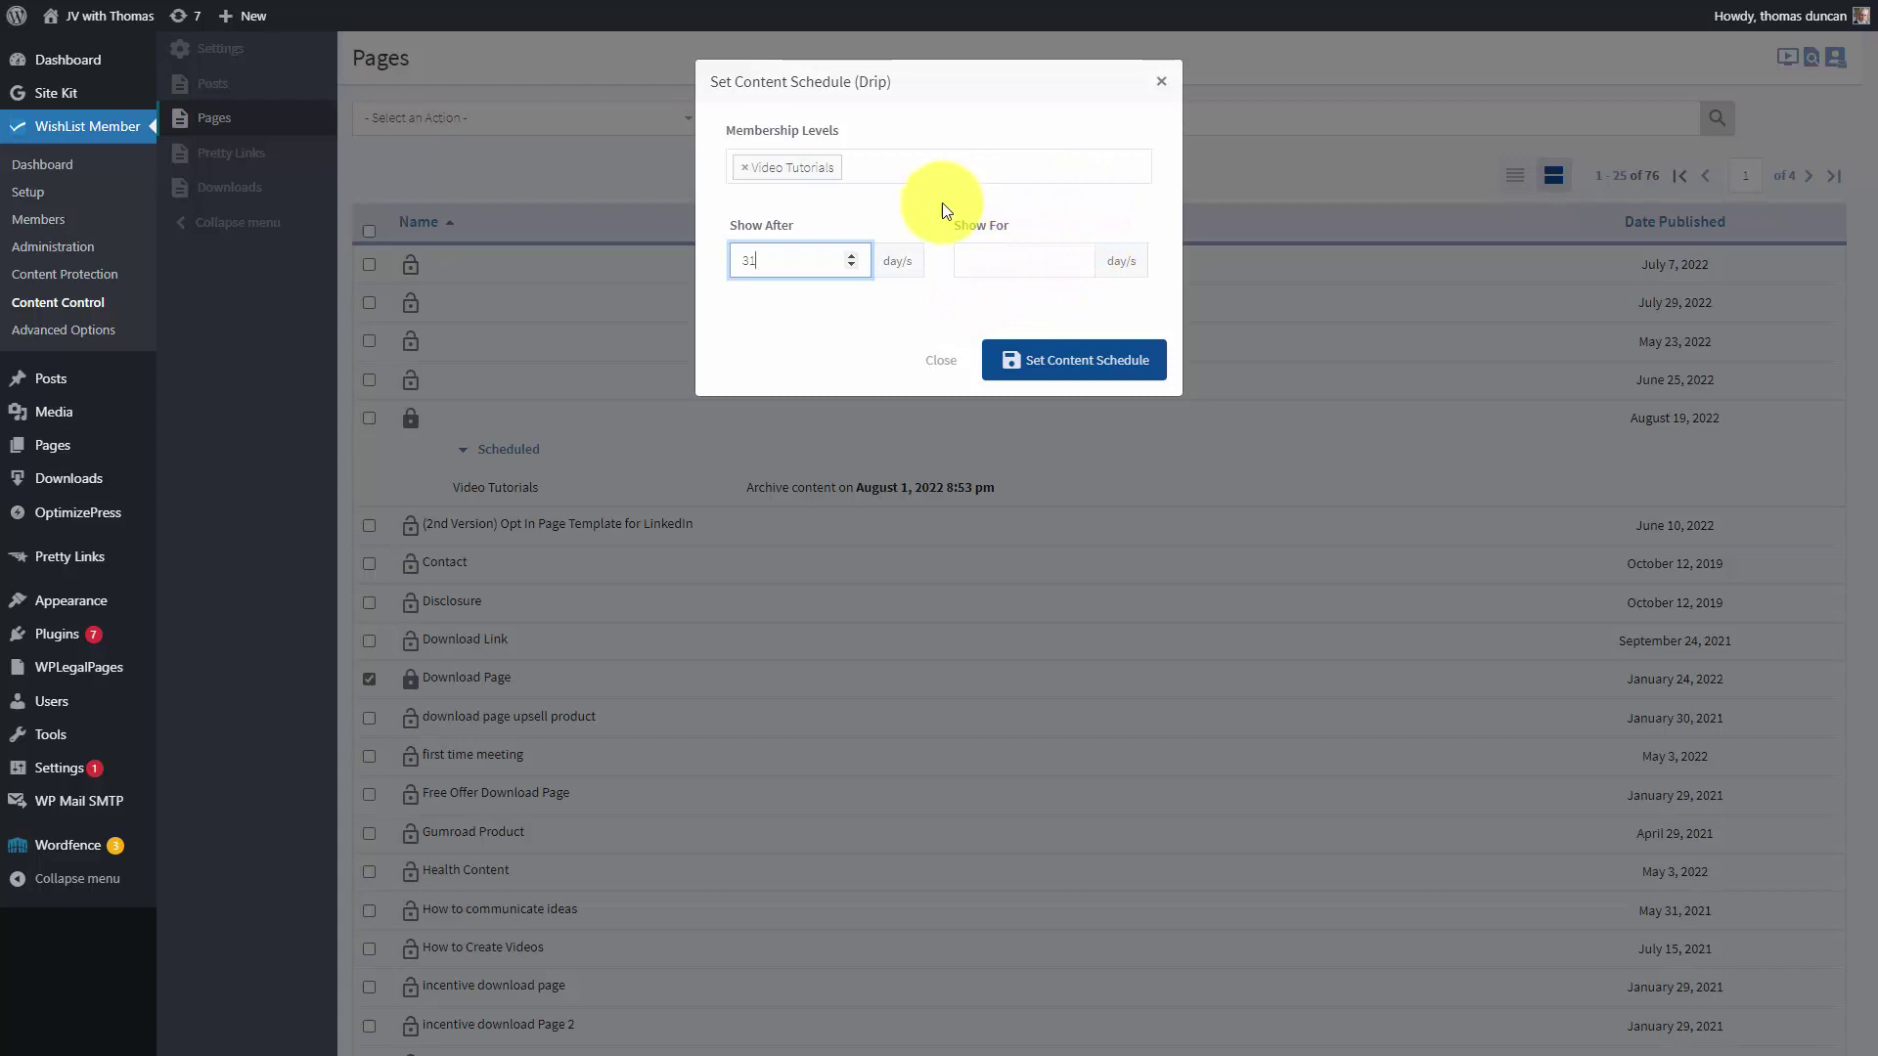
click(1041, 367)
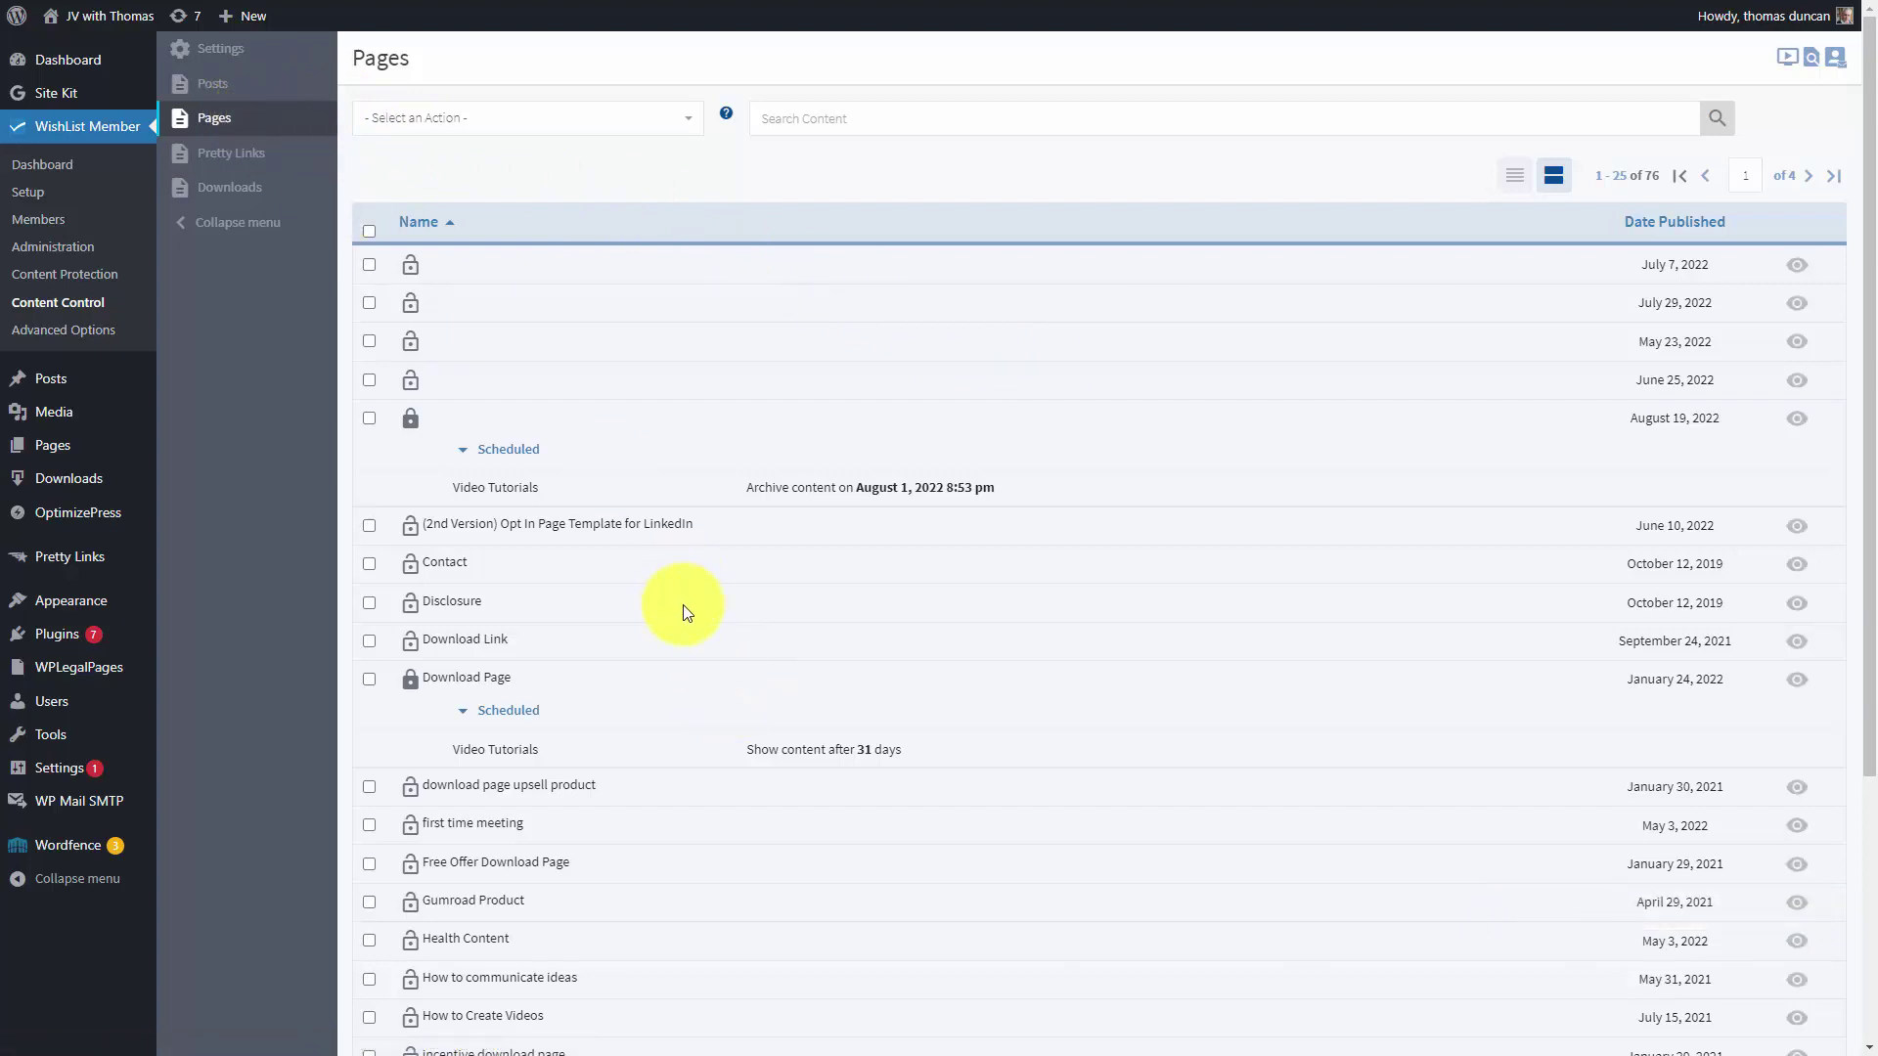
mouse_move(844, 764)
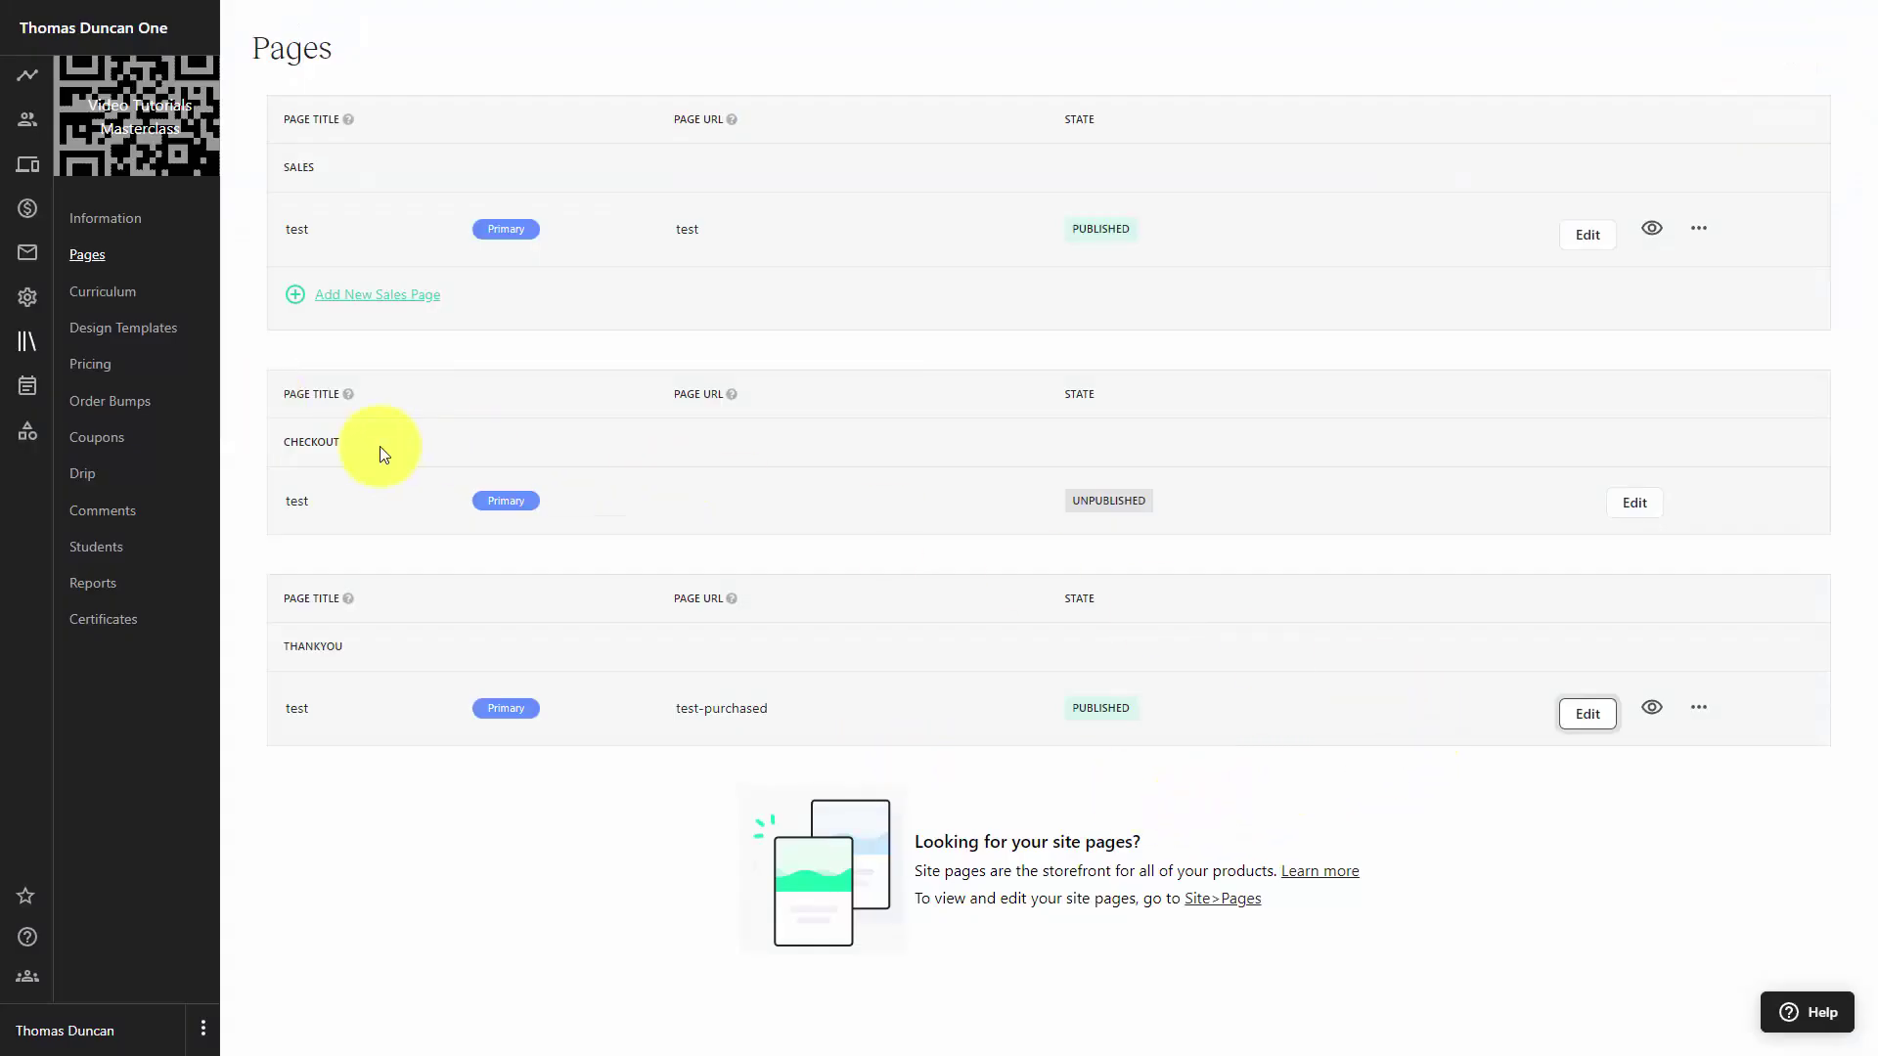
Open the course's Drip page from the sidebar
click(86, 477)
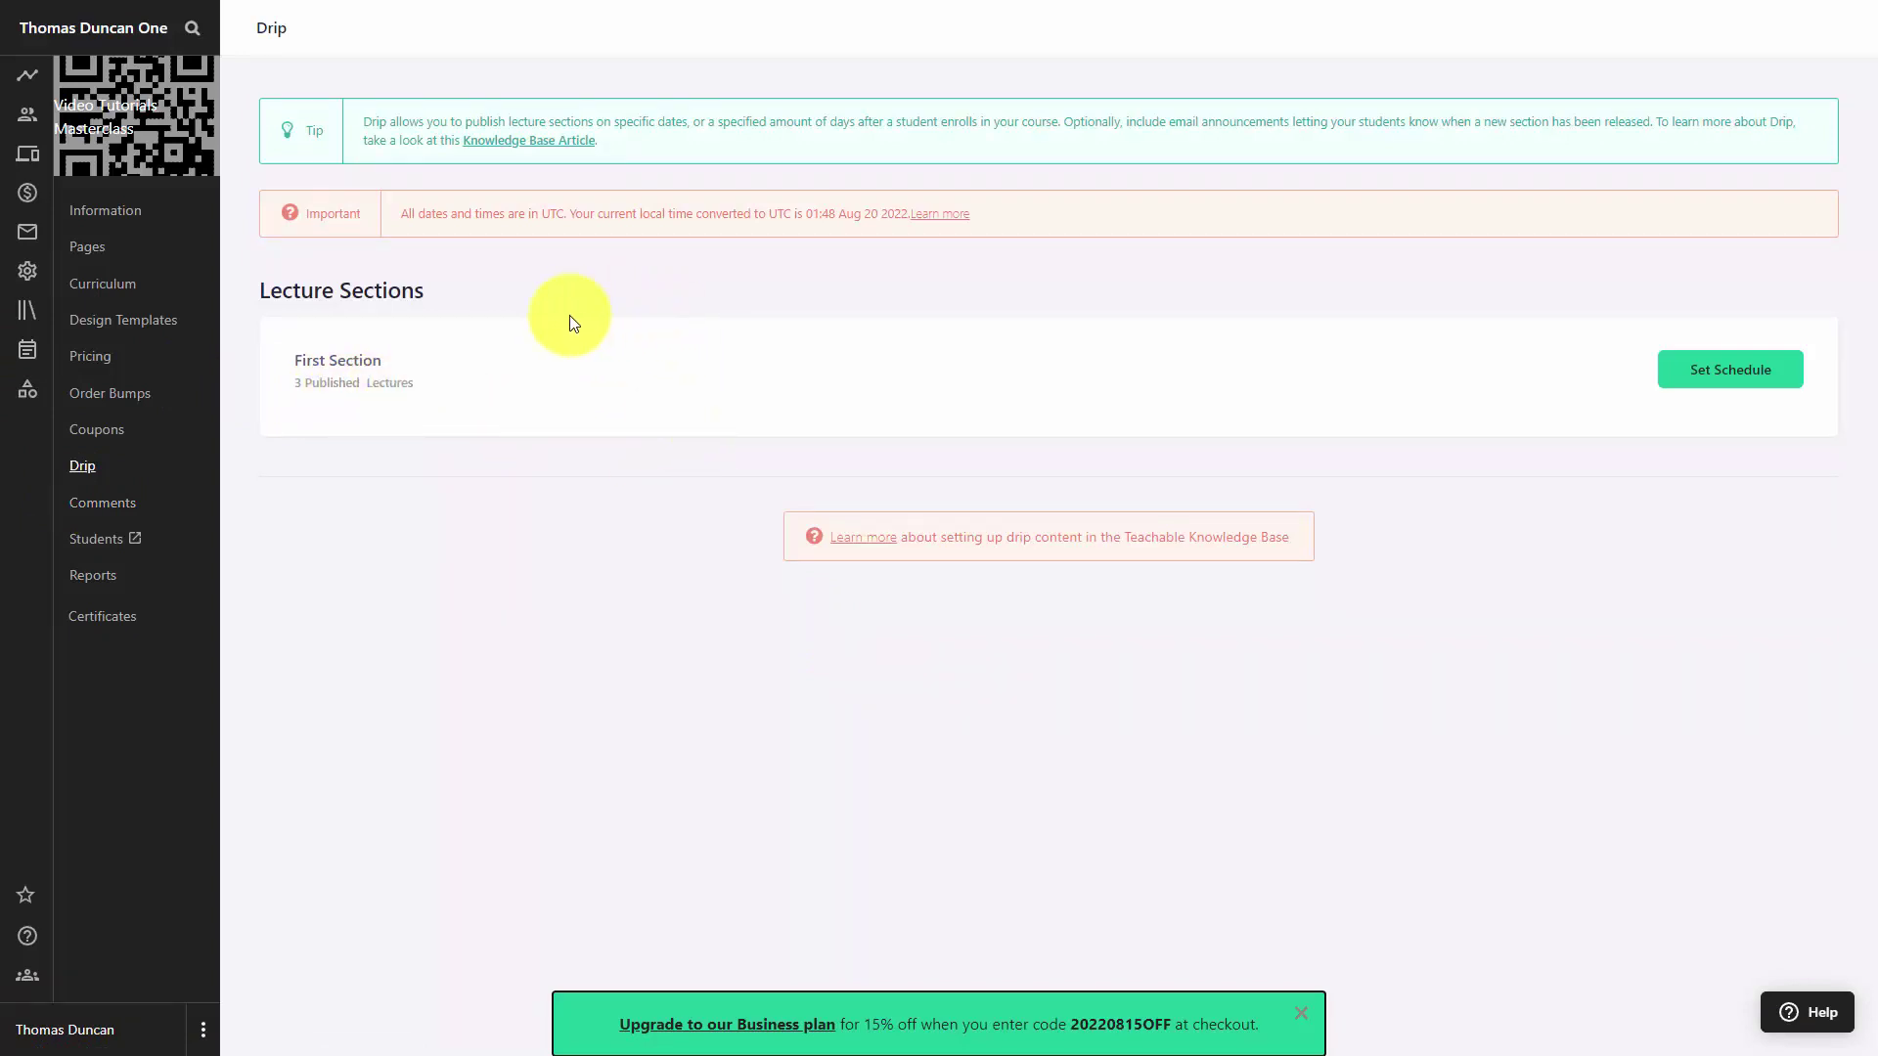
Review First Section's release schedule and email settings, and the 31/61/91-day sections
click(369, 358)
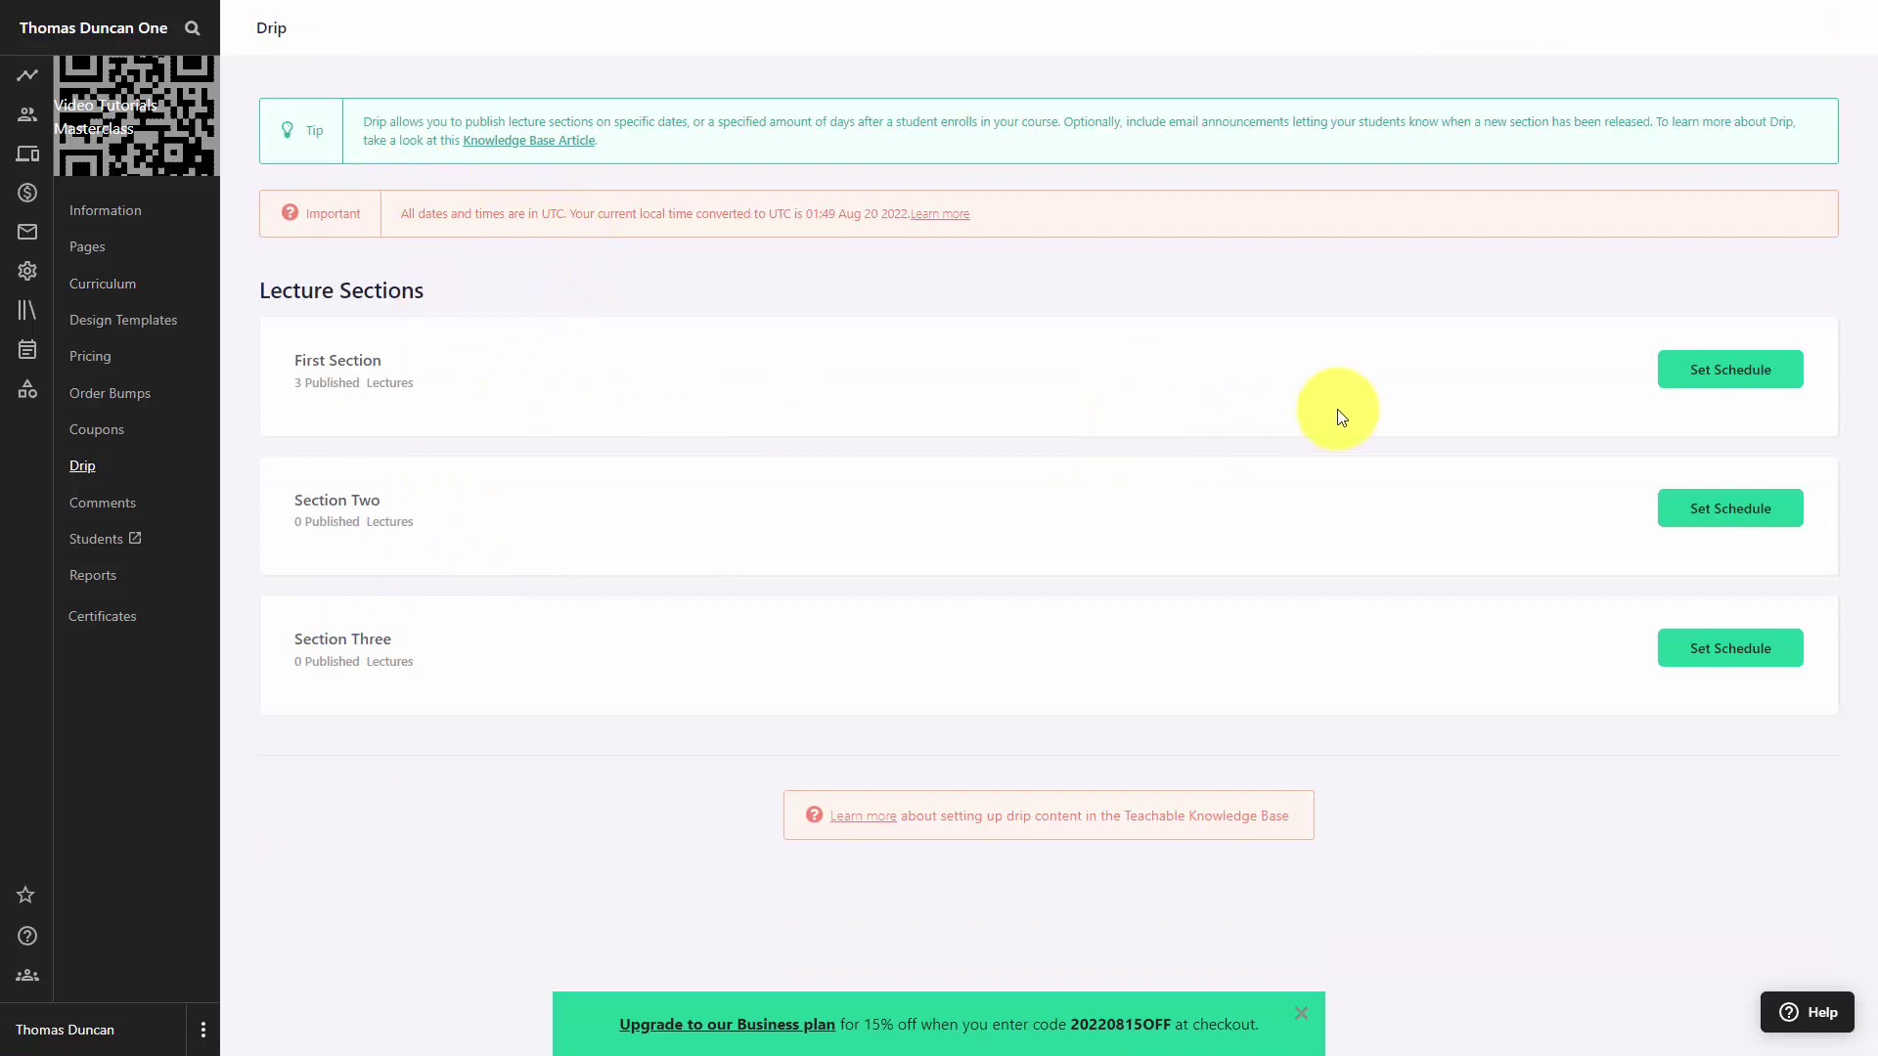
click(1709, 370)
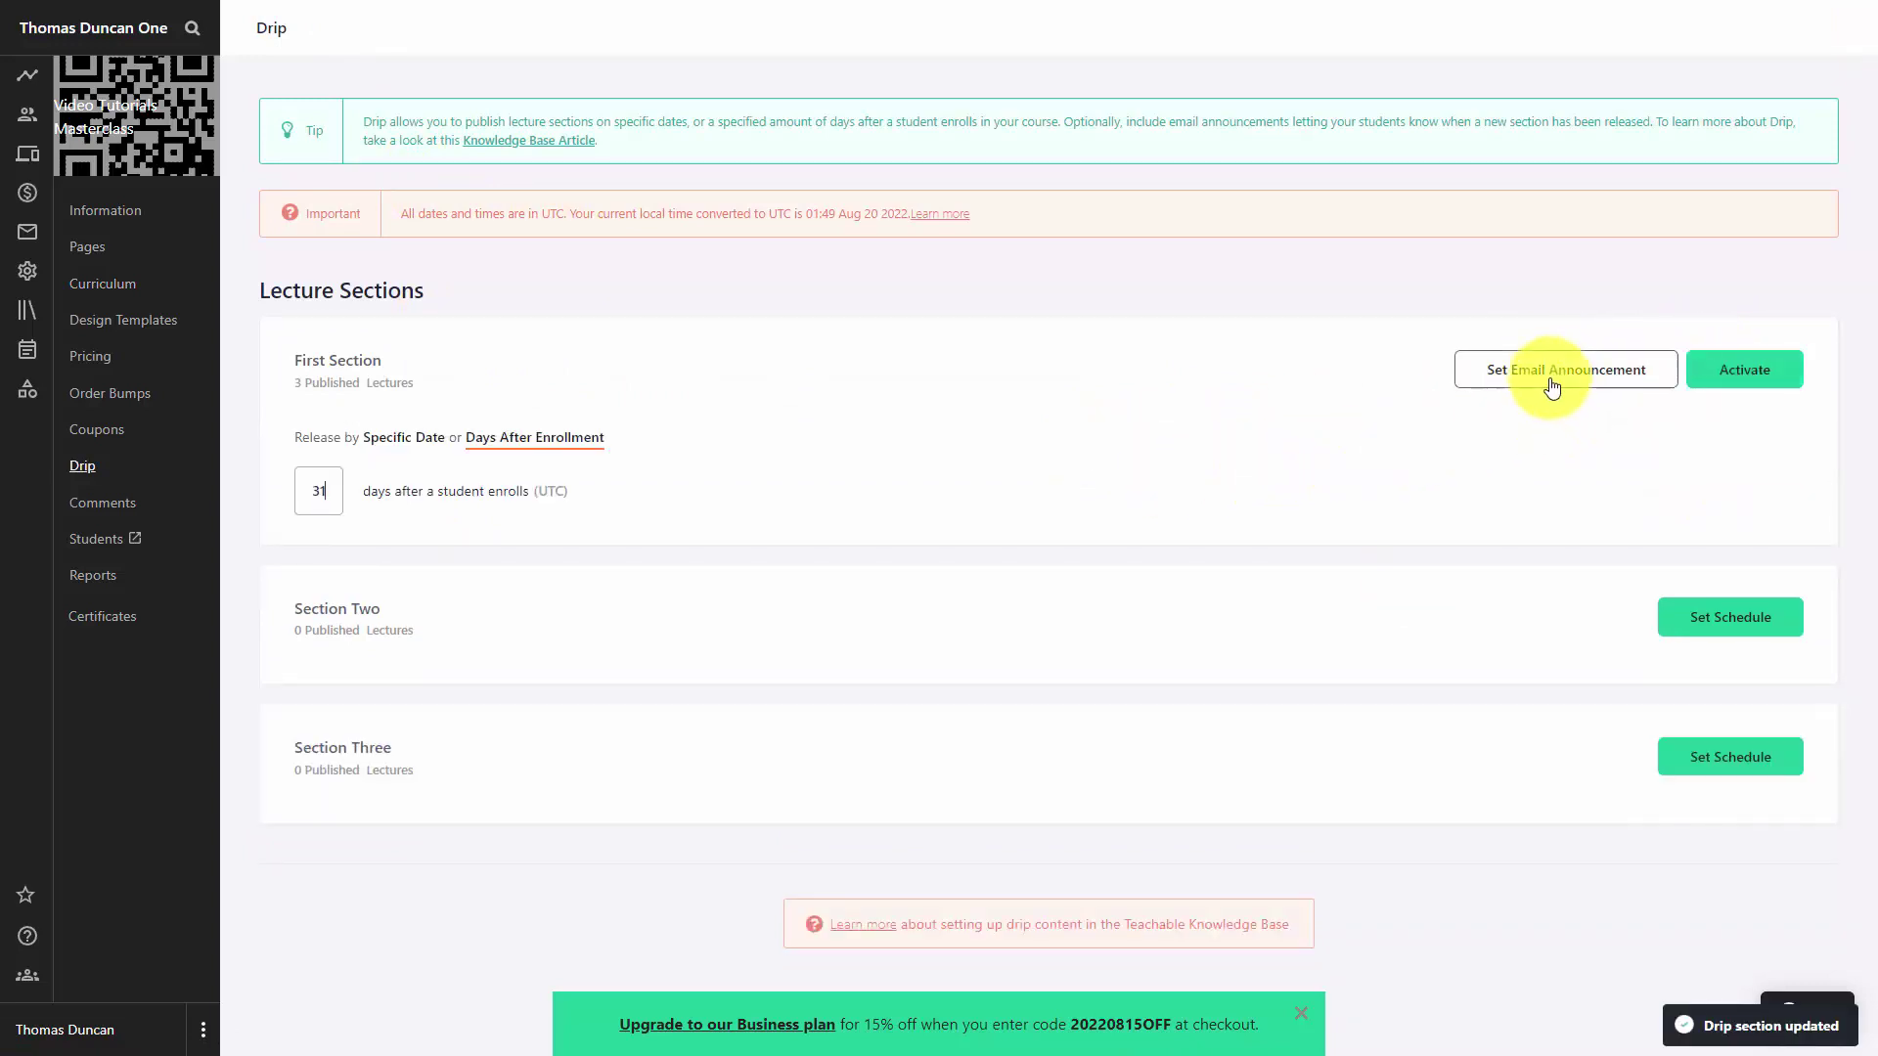
click(1511, 384)
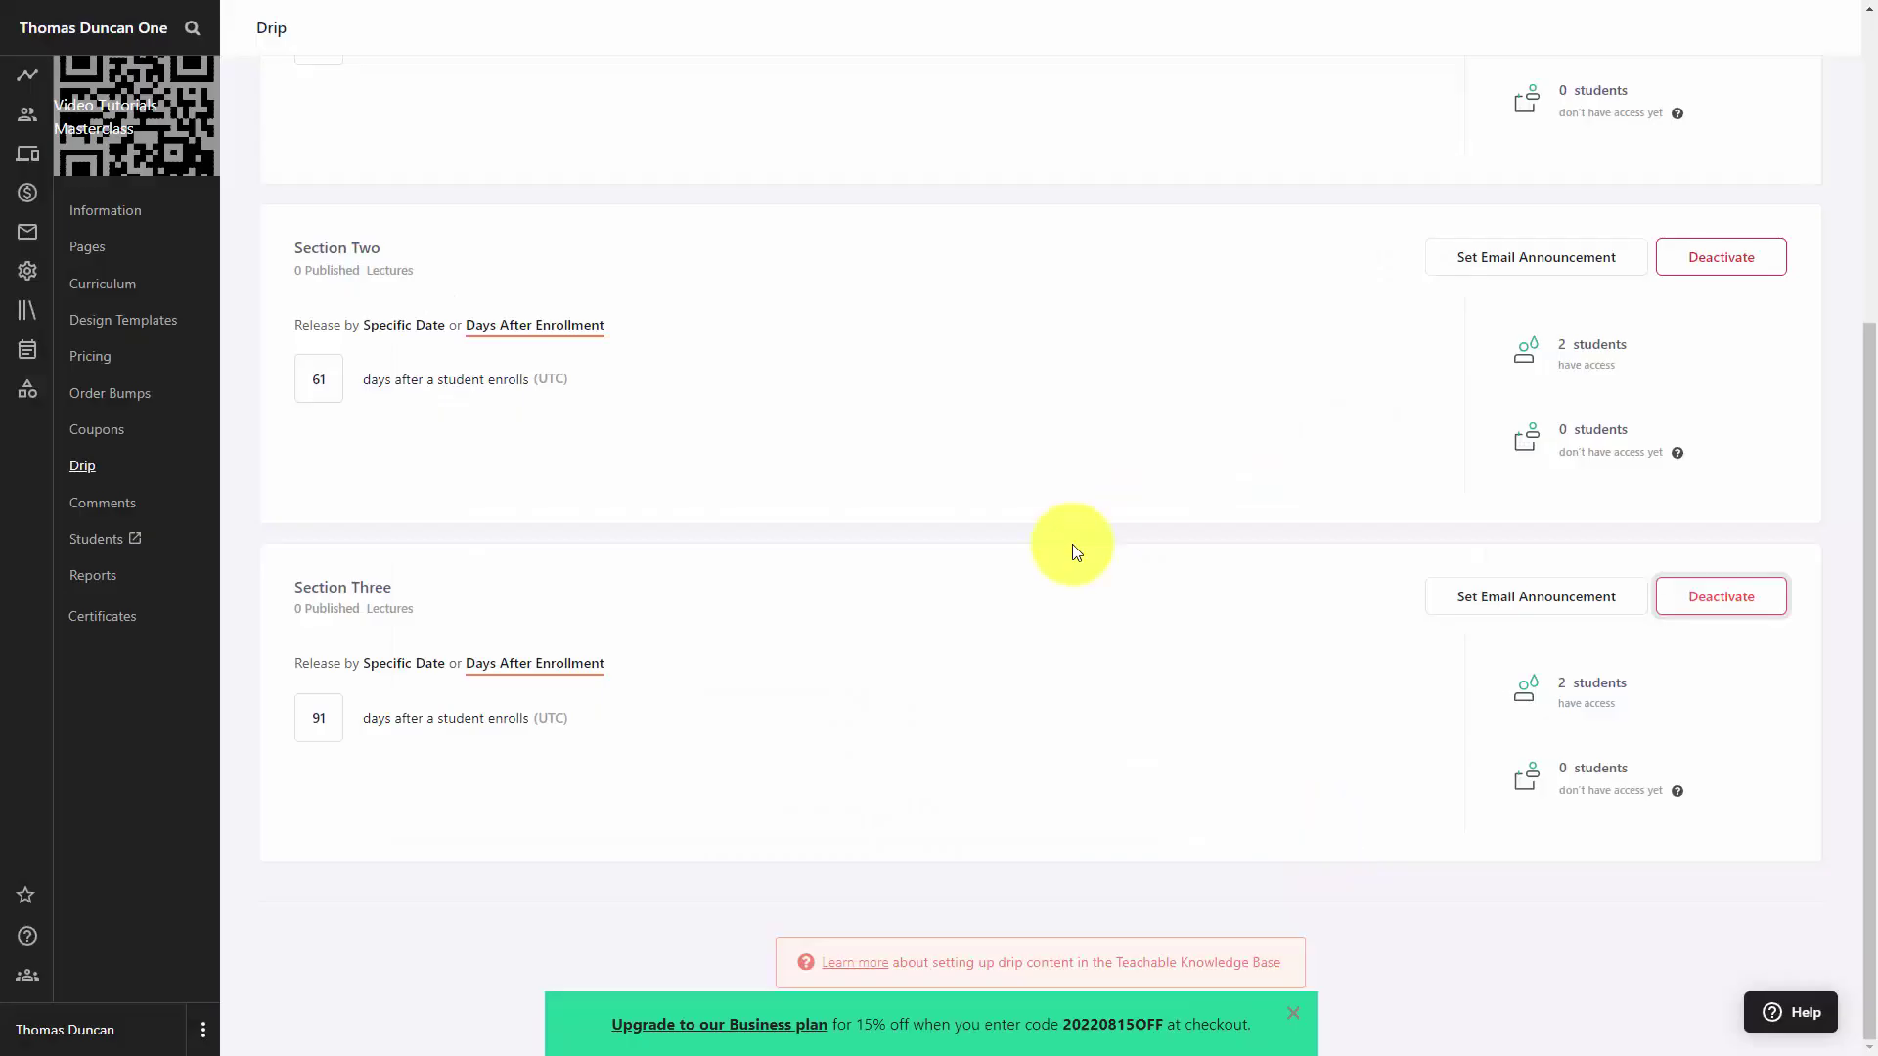
scroll(577, 401, up, 3)
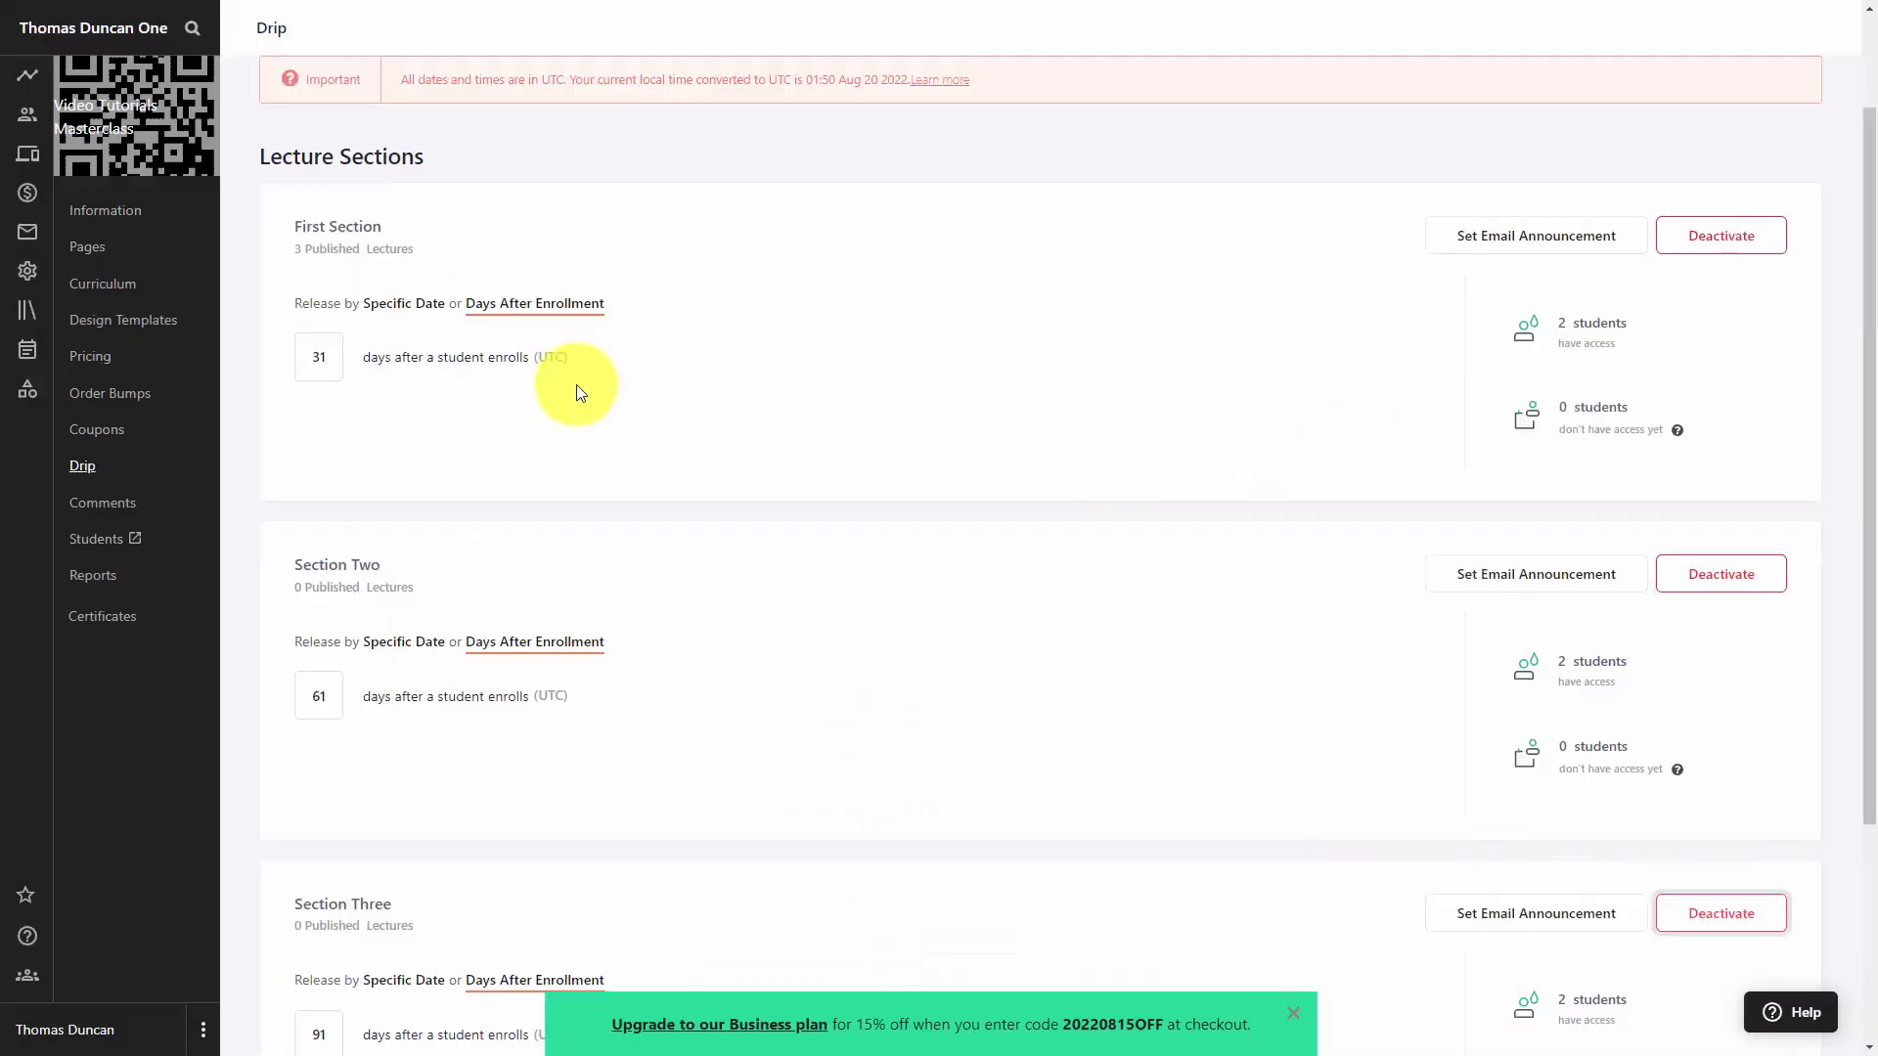
scroll(583, 407, down, 3)
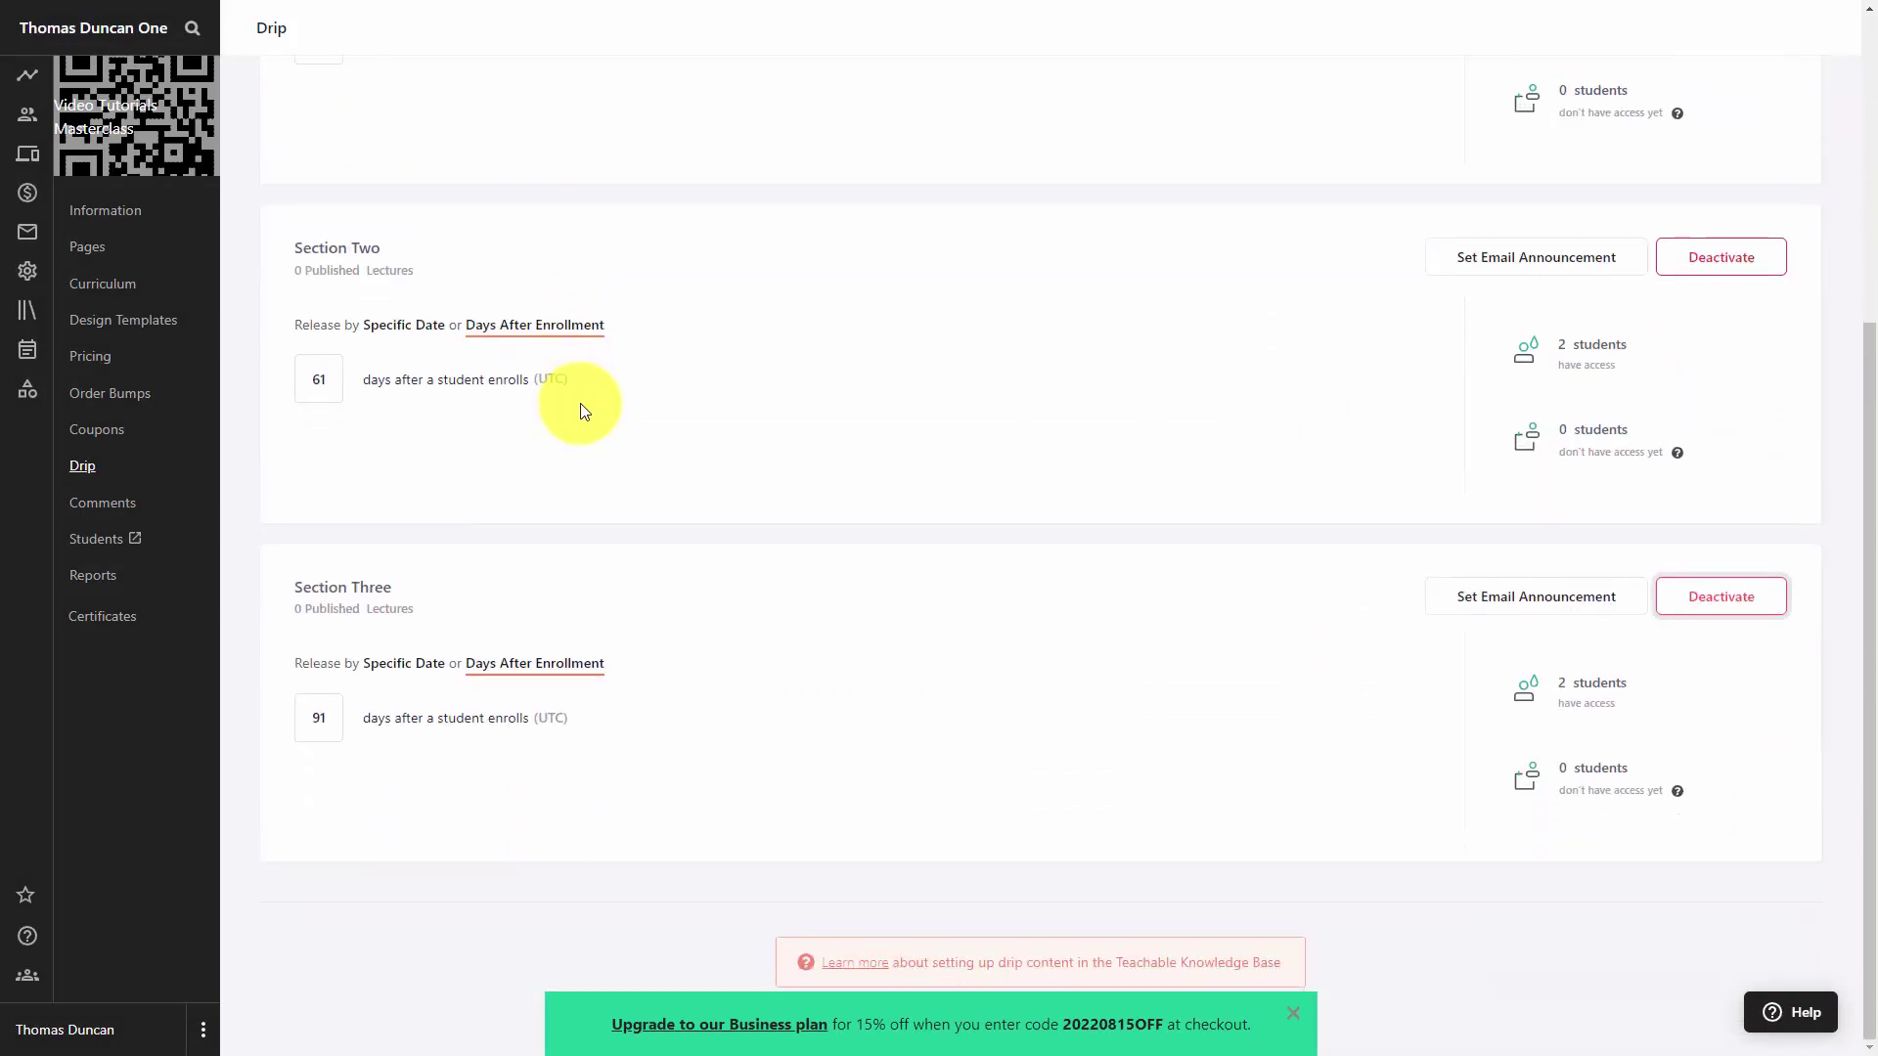
scroll(587, 411, up, 3)
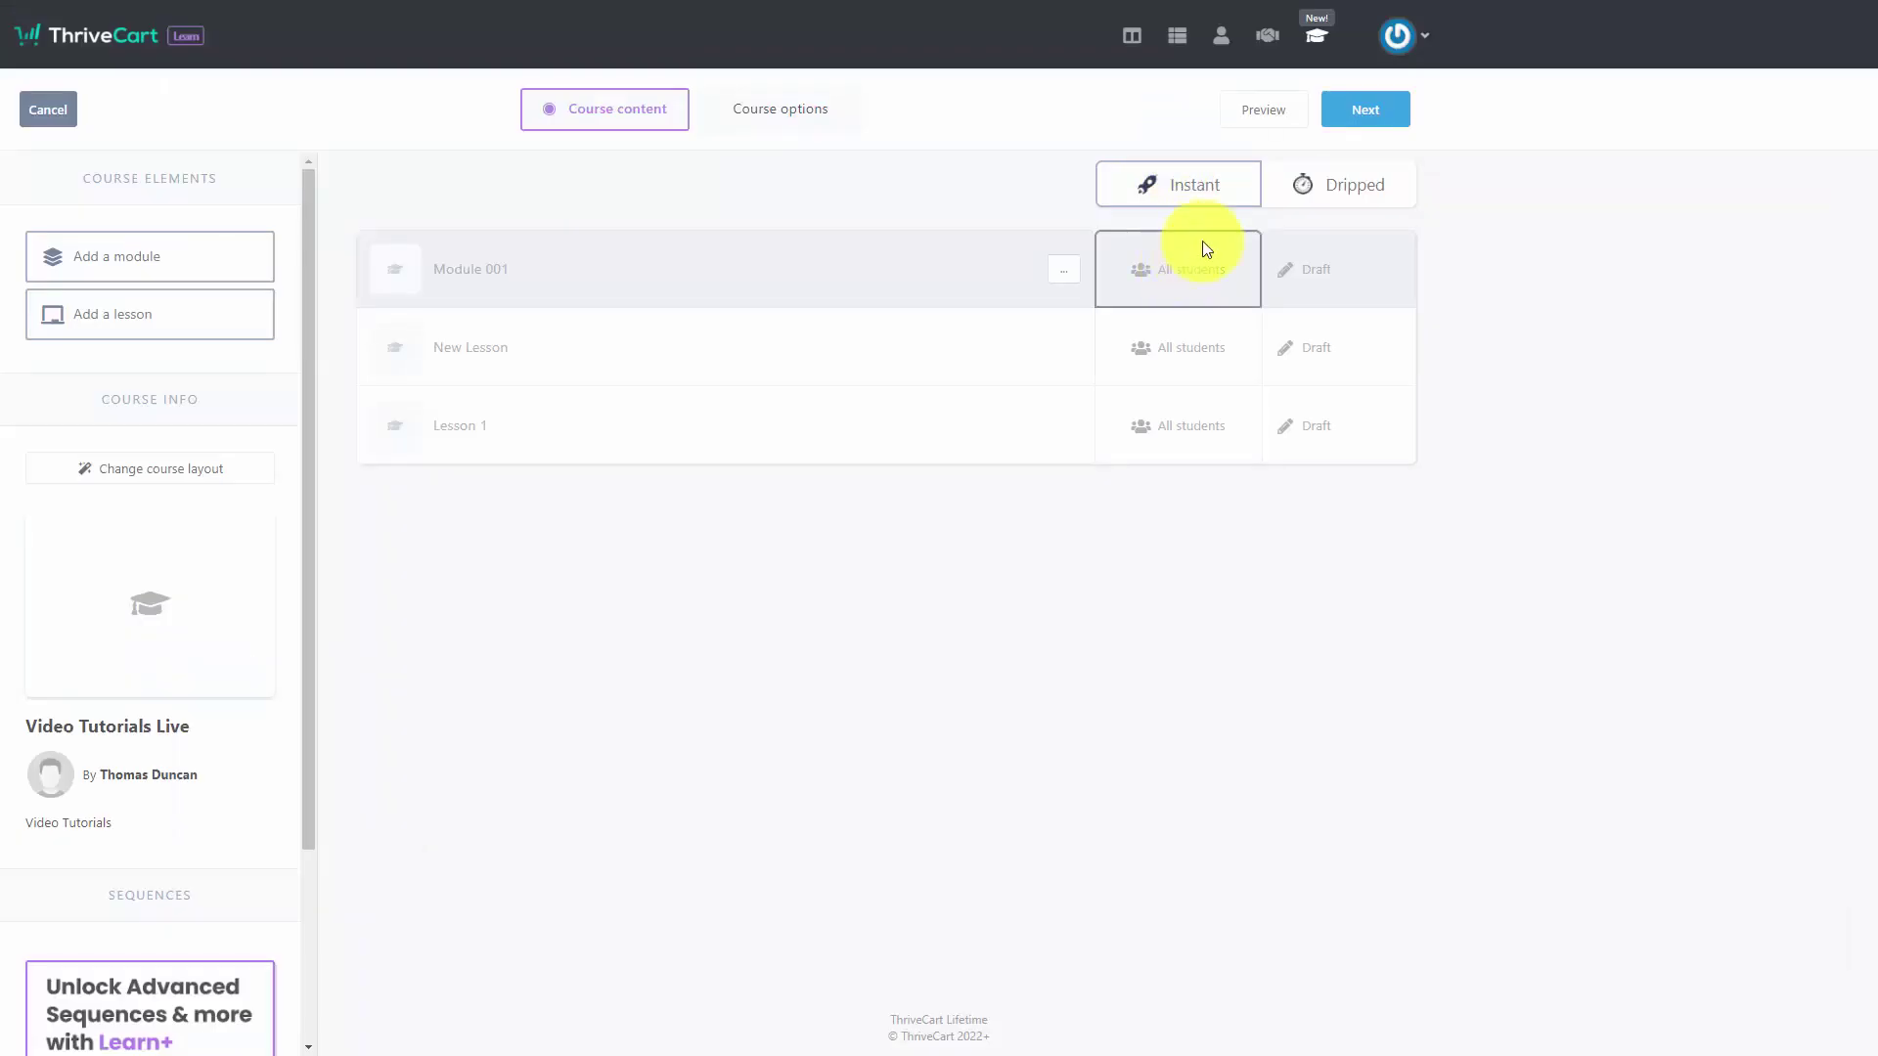
Drip the course by lessons on specific dates and publish New Lesson for 08/21/22
click(1346, 182)
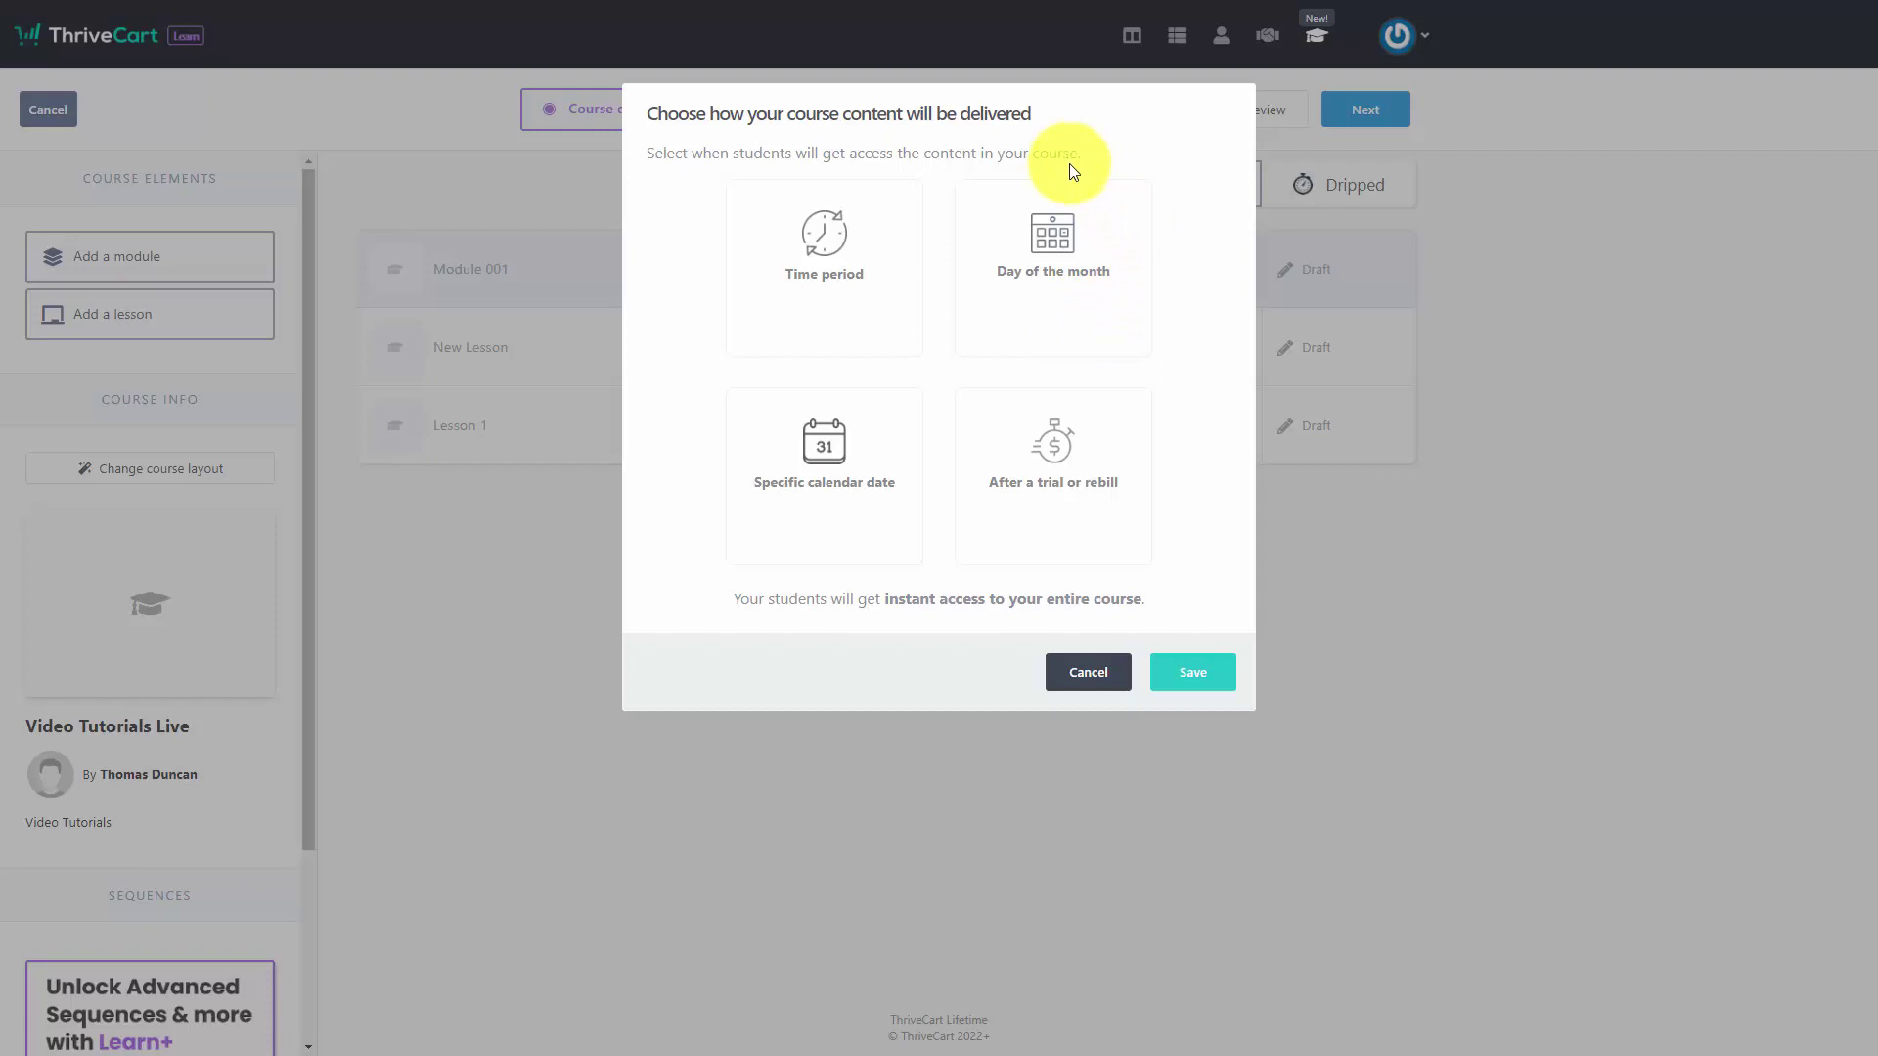
click(1075, 193)
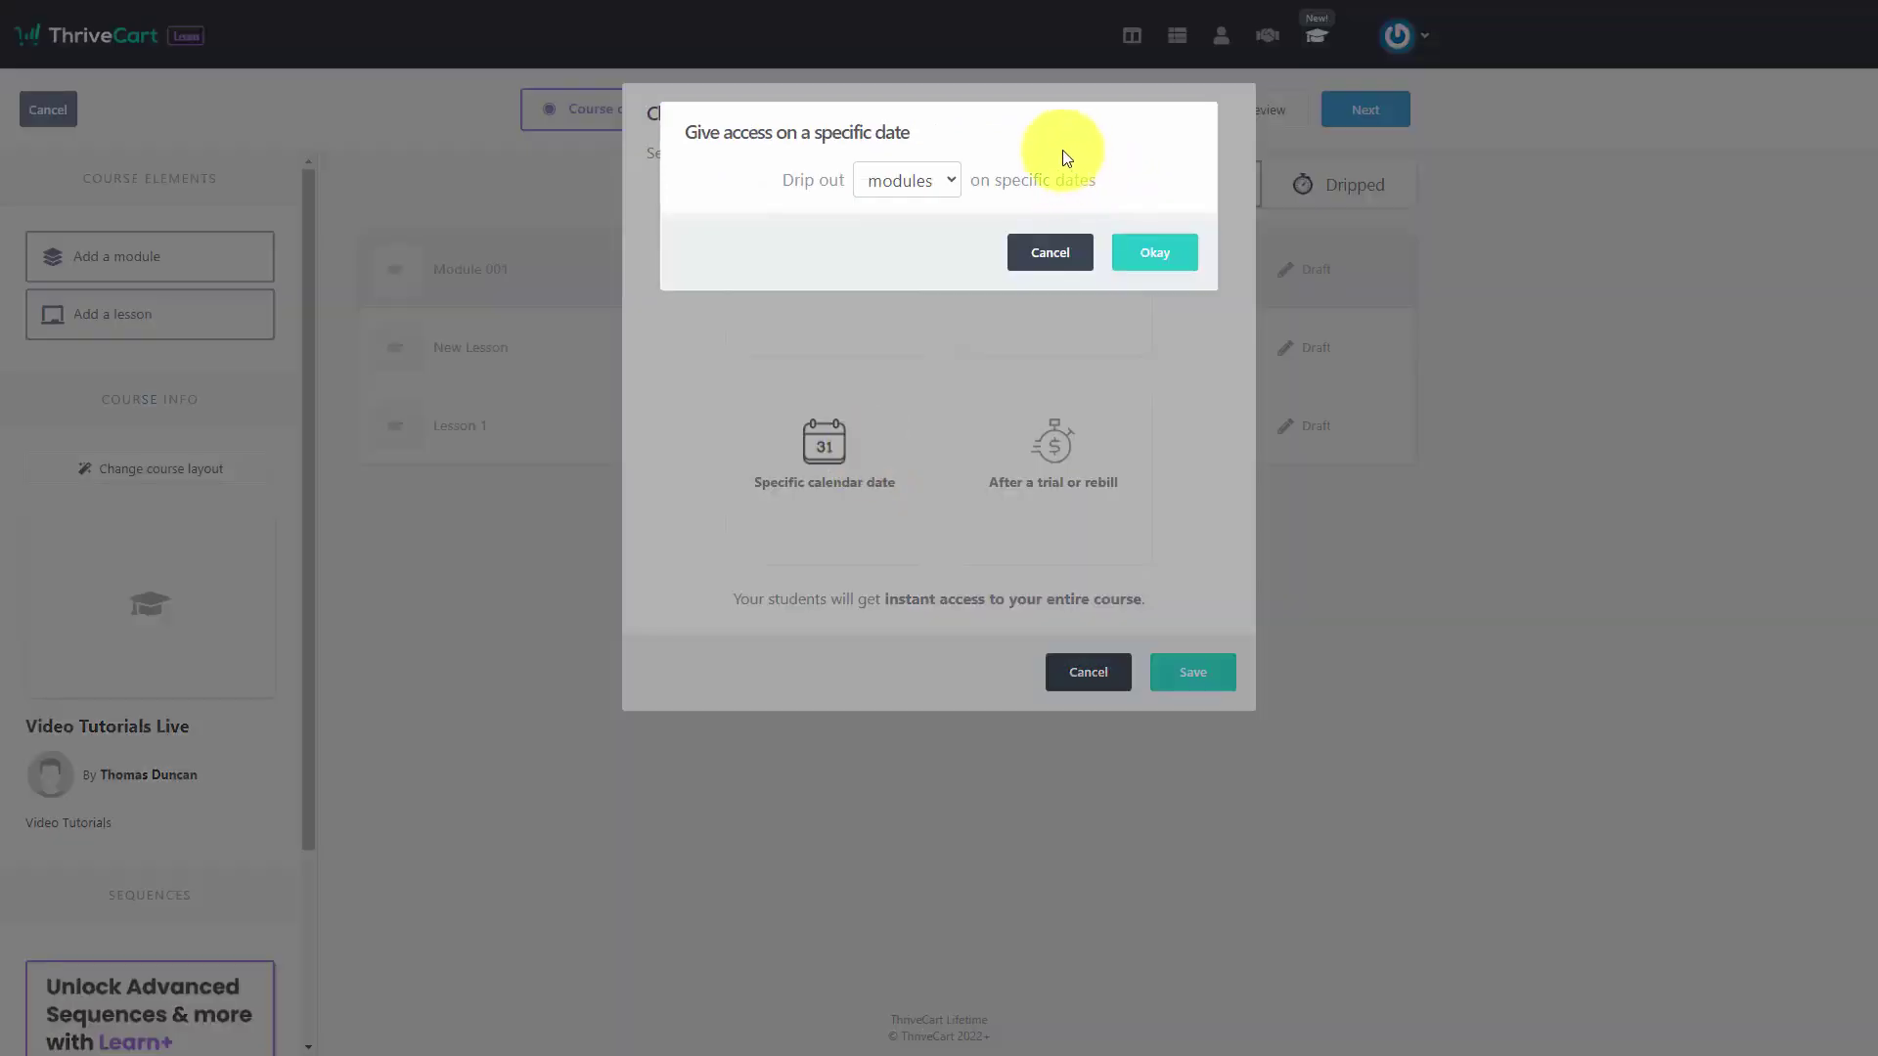
click(948, 179)
click(935, 235)
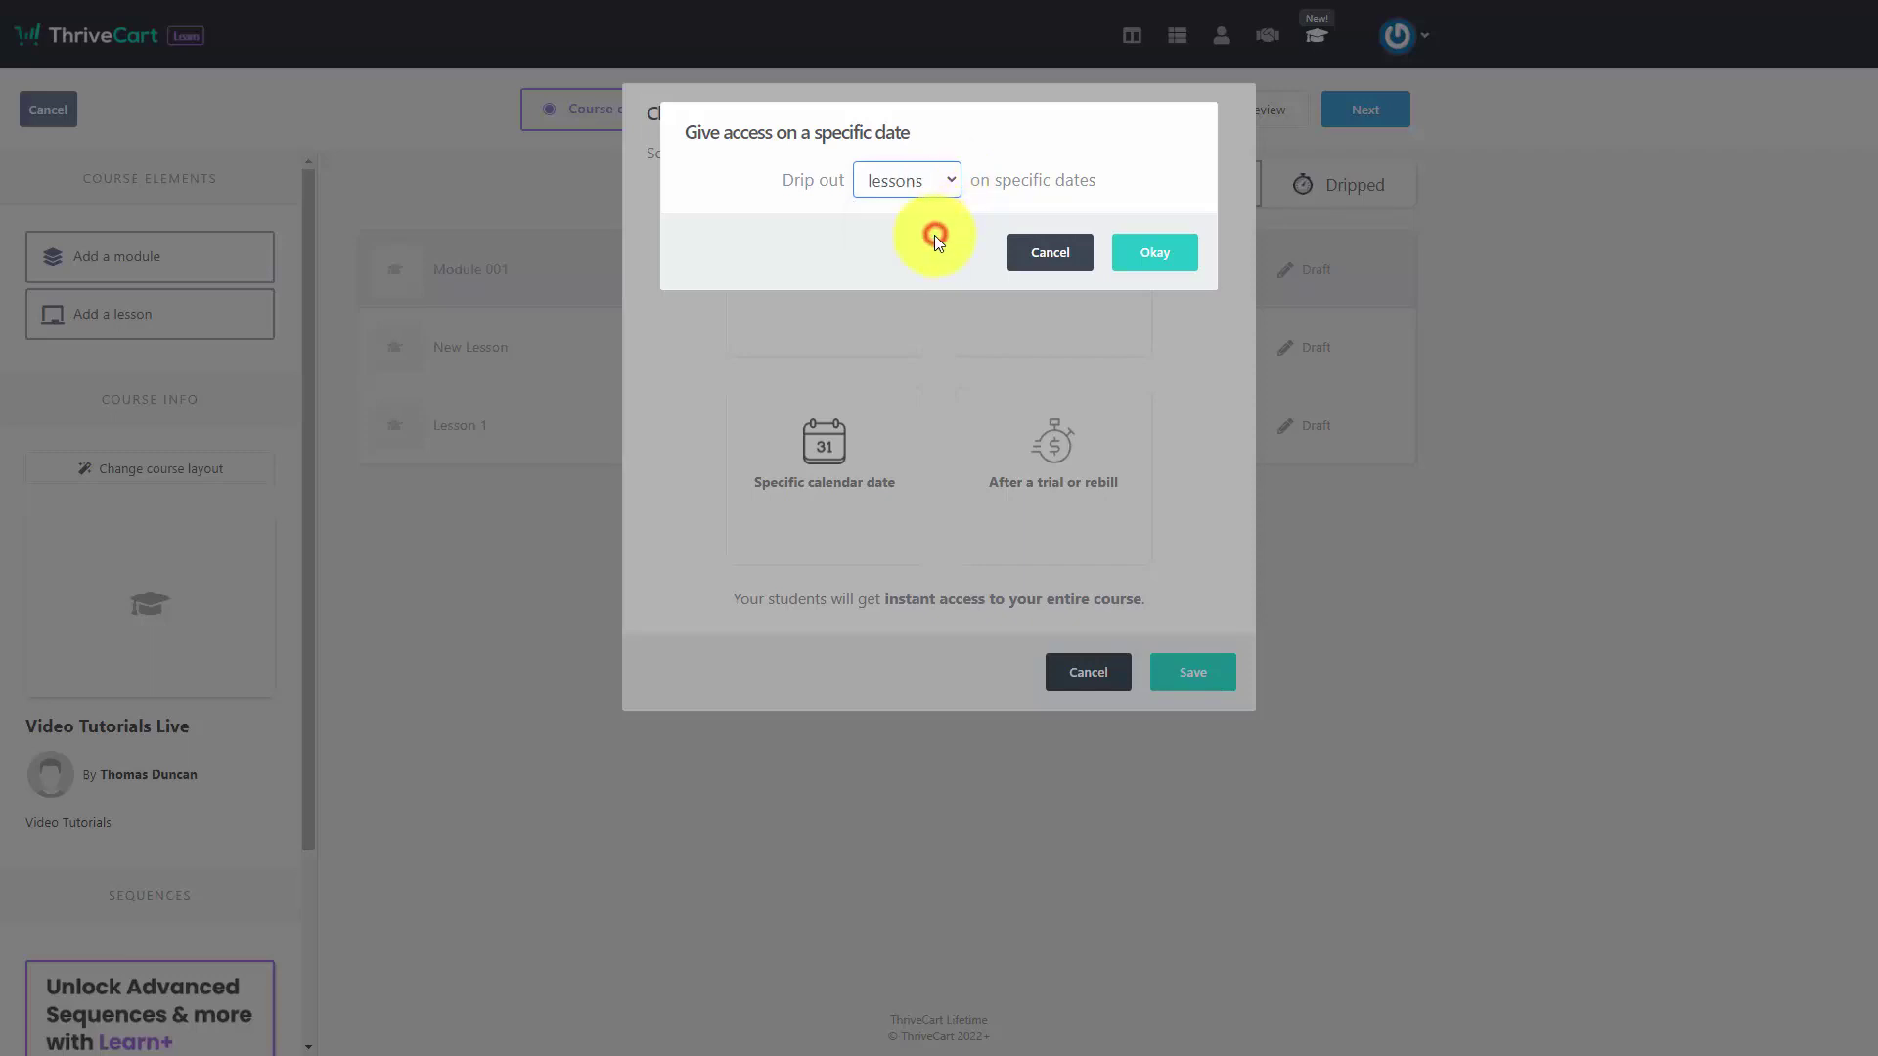
click(1154, 252)
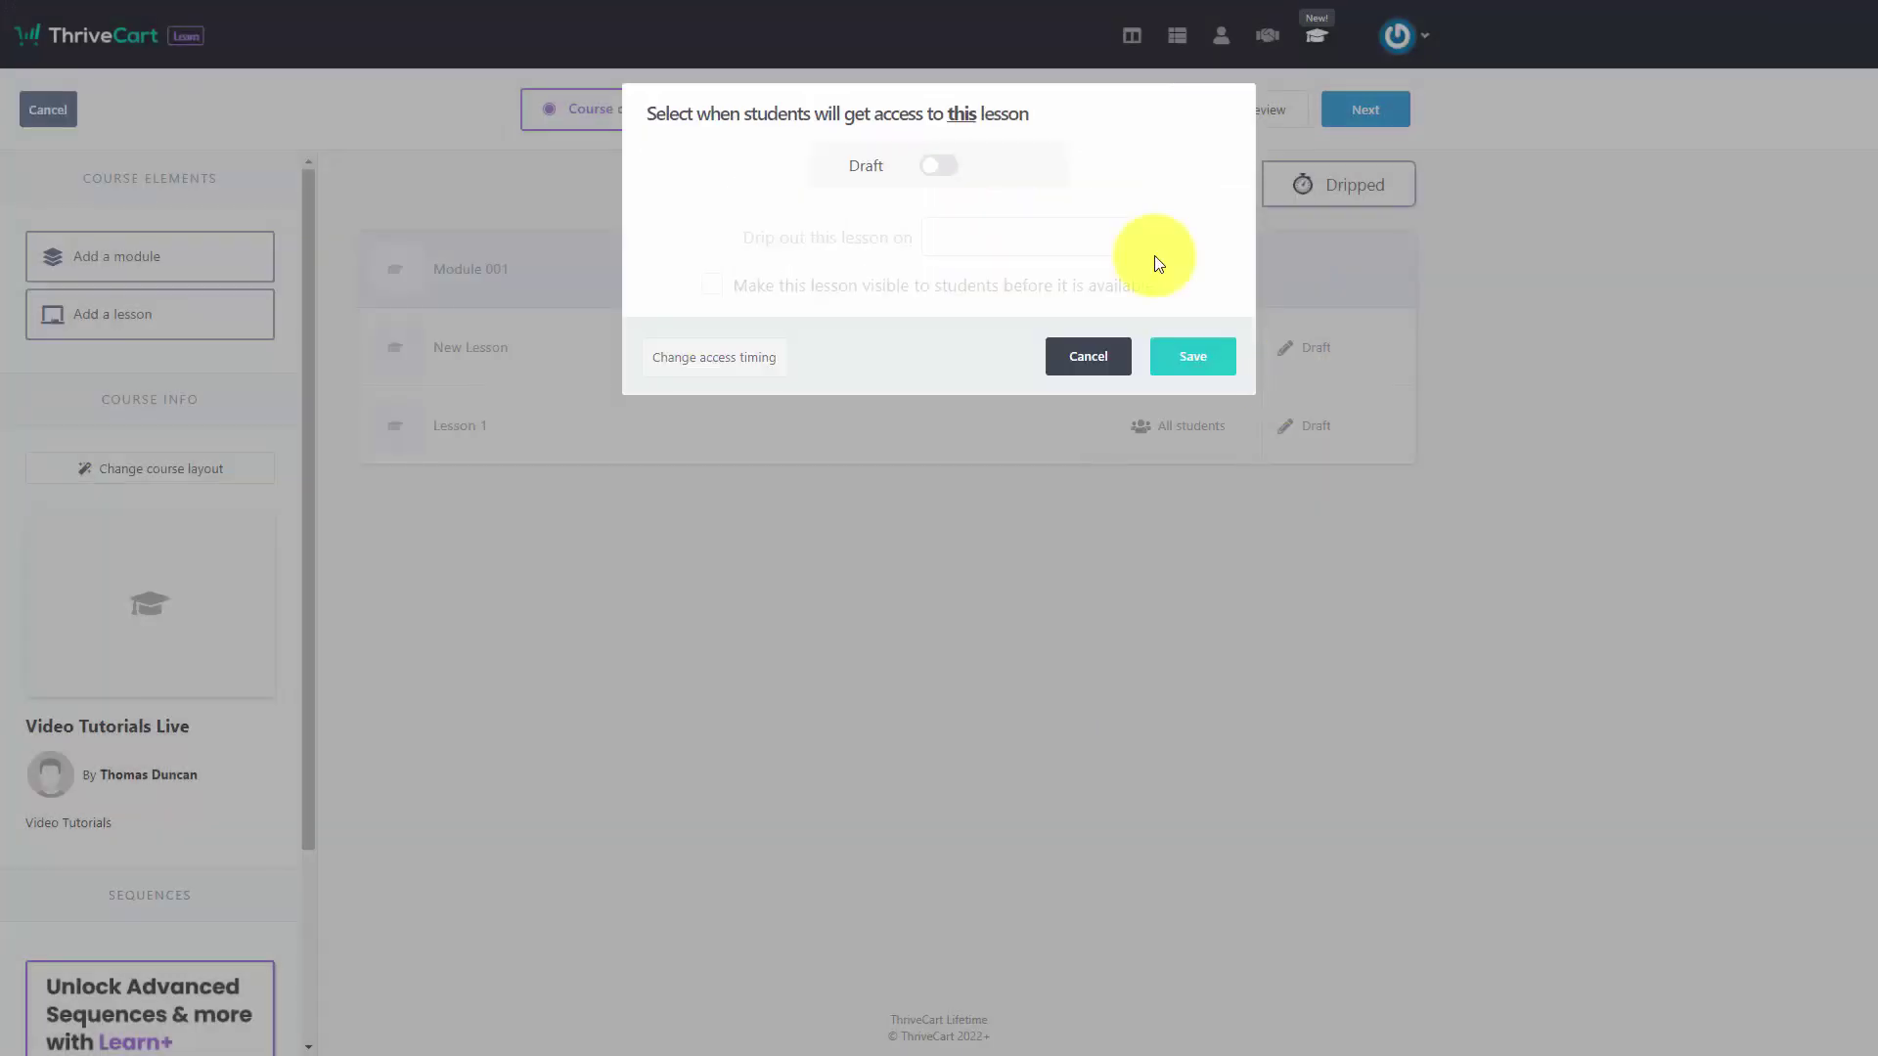
click(941, 167)
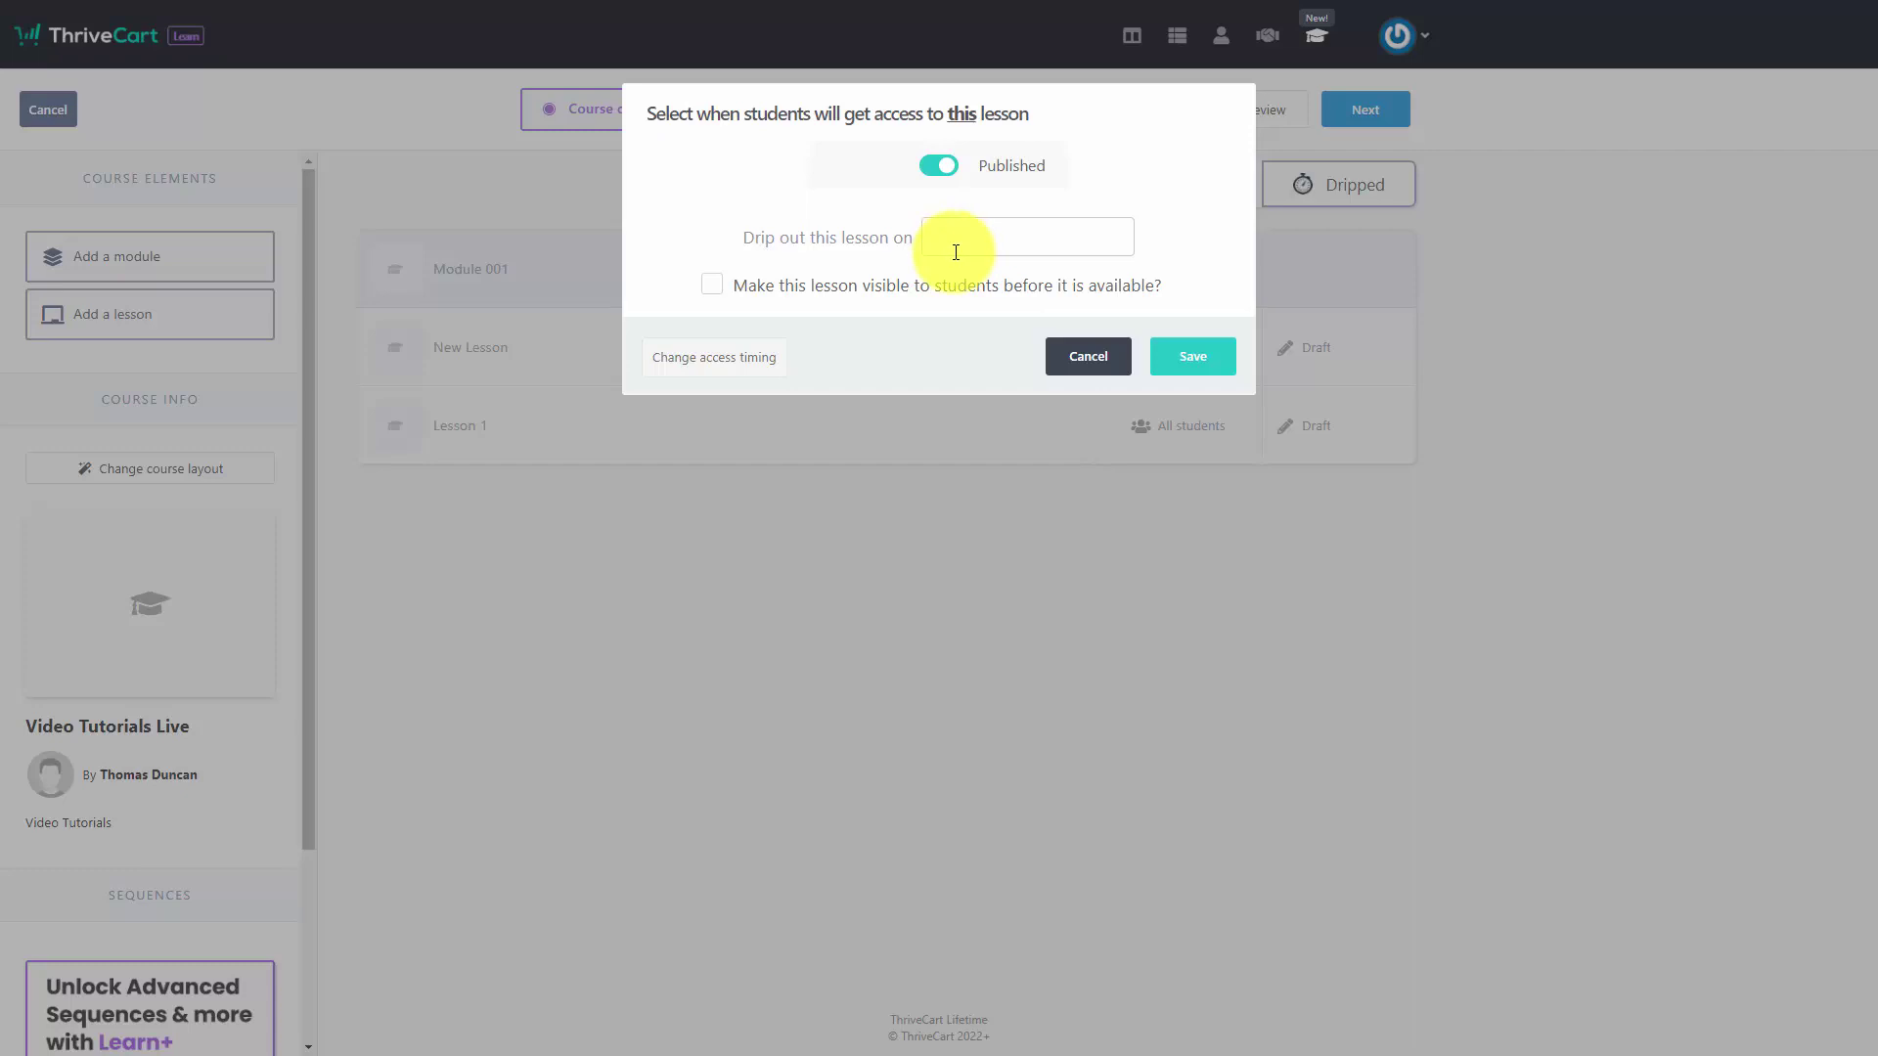
click(1186, 362)
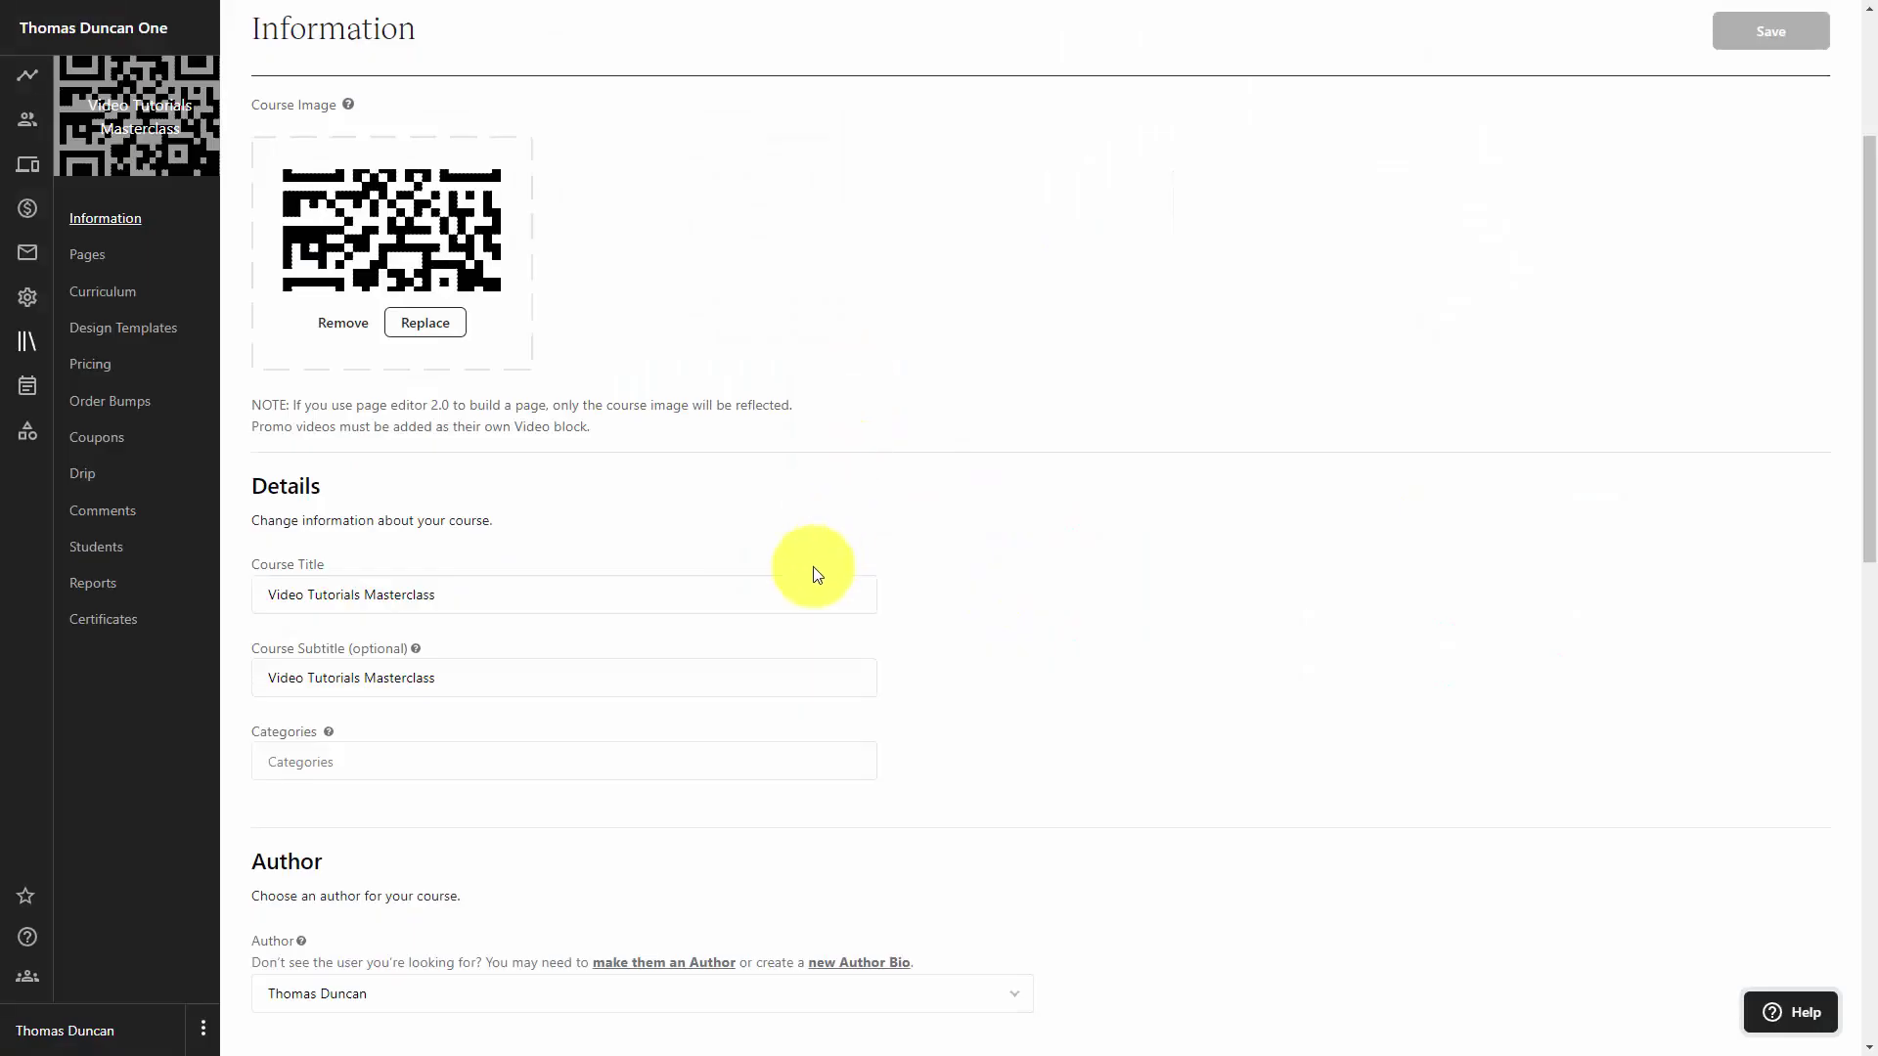
Add the Live Tutorials category to How to Create Great Video Tutorials and save
click(351, 760)
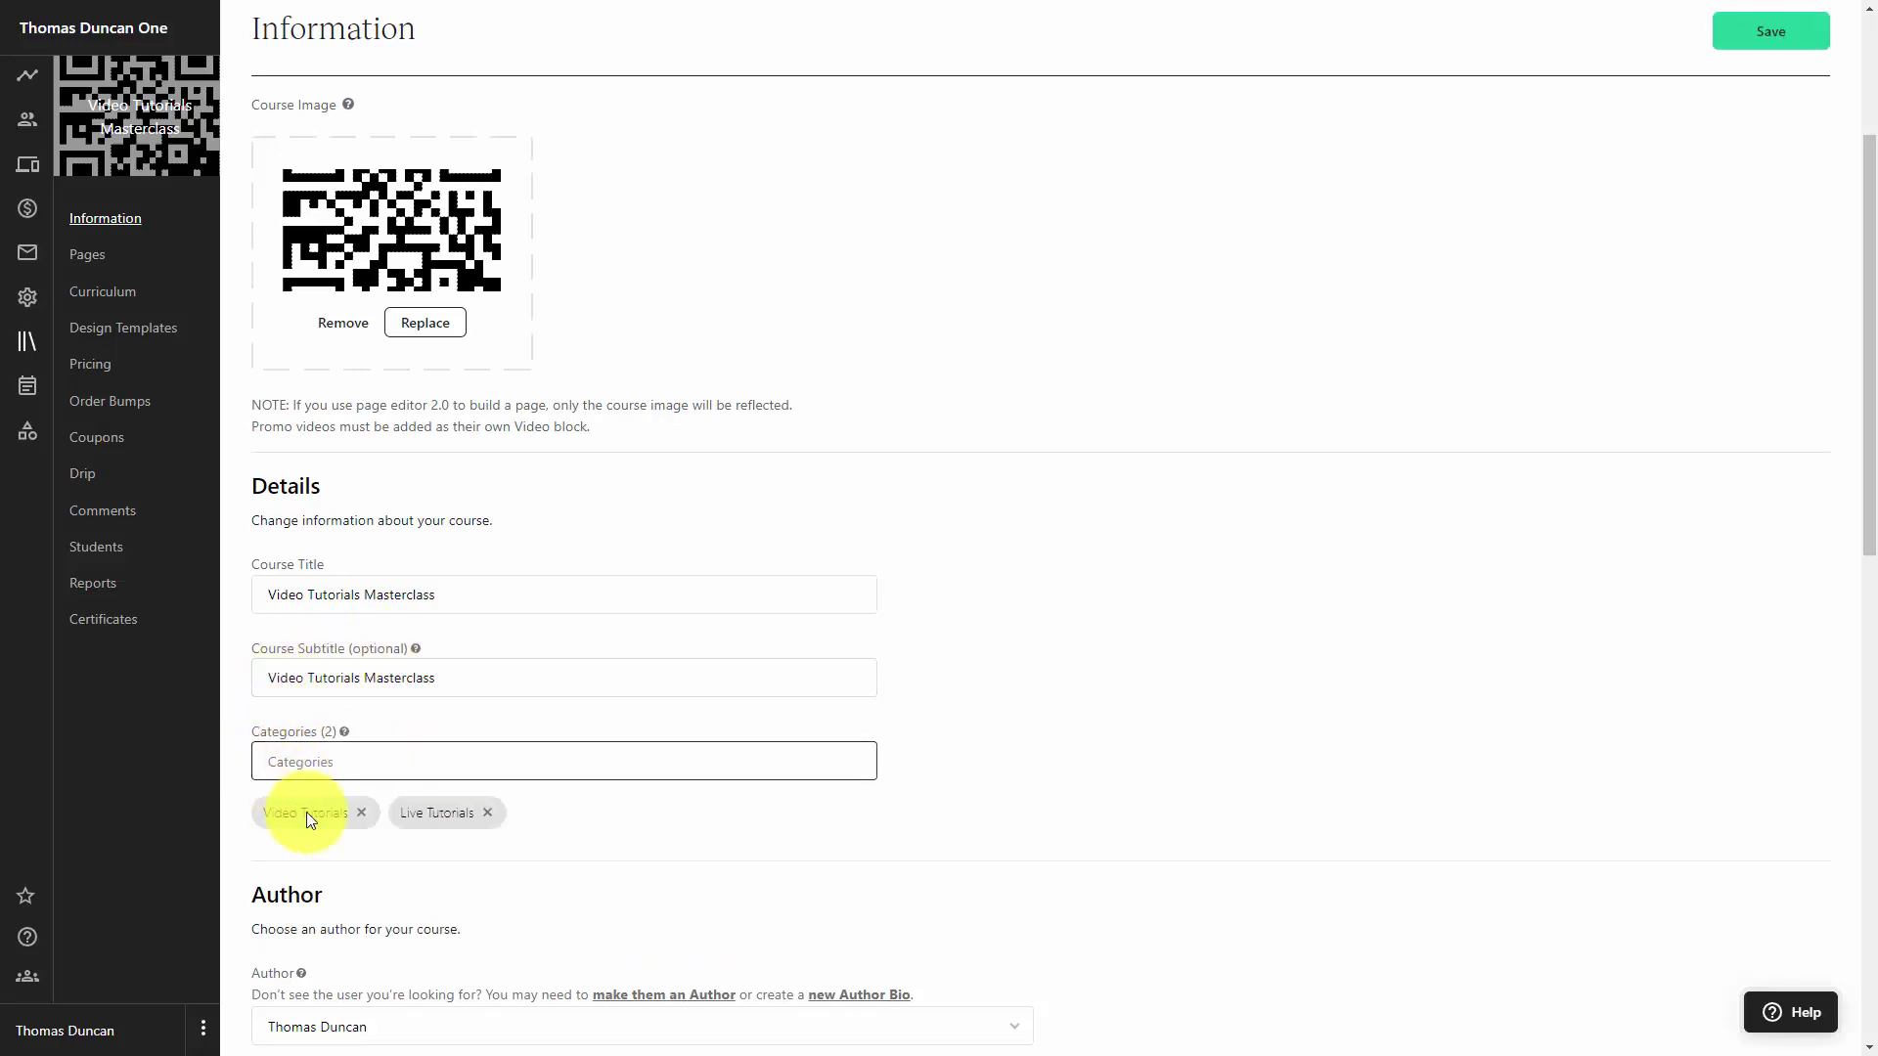
click(355, 770)
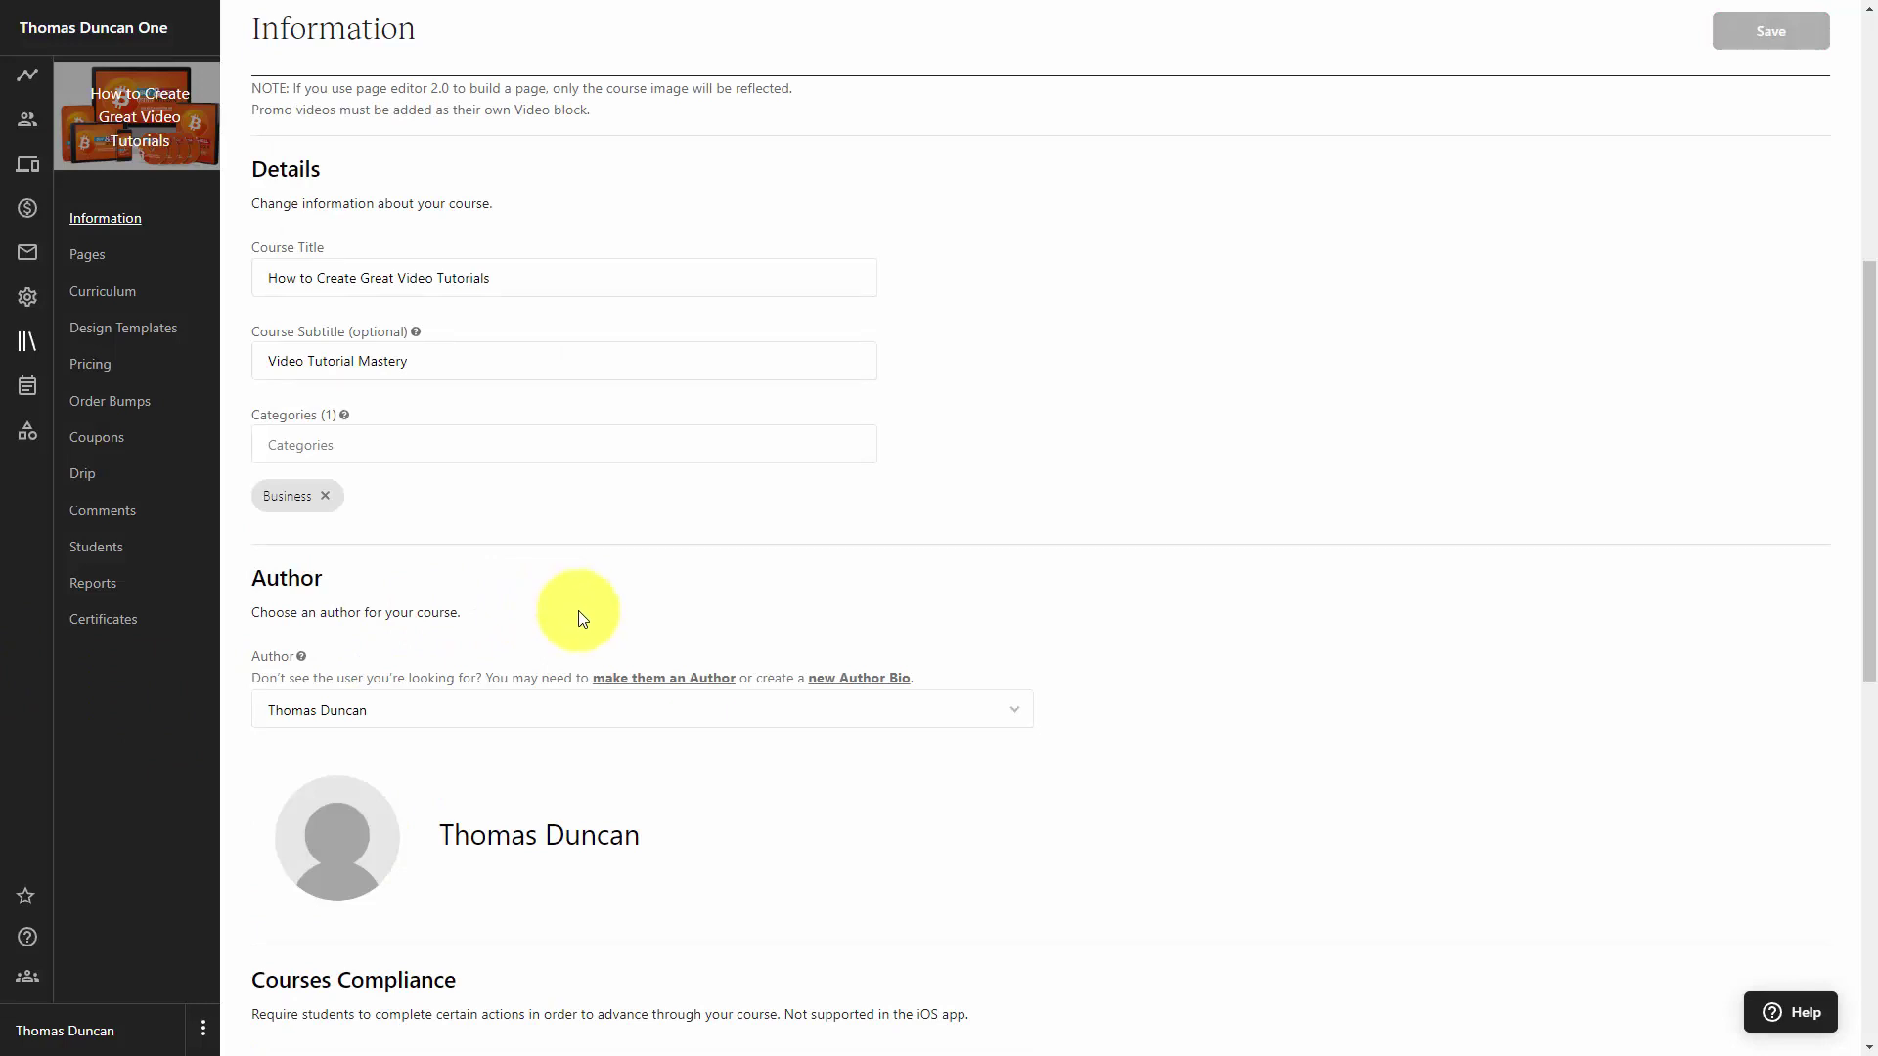
click(420, 445)
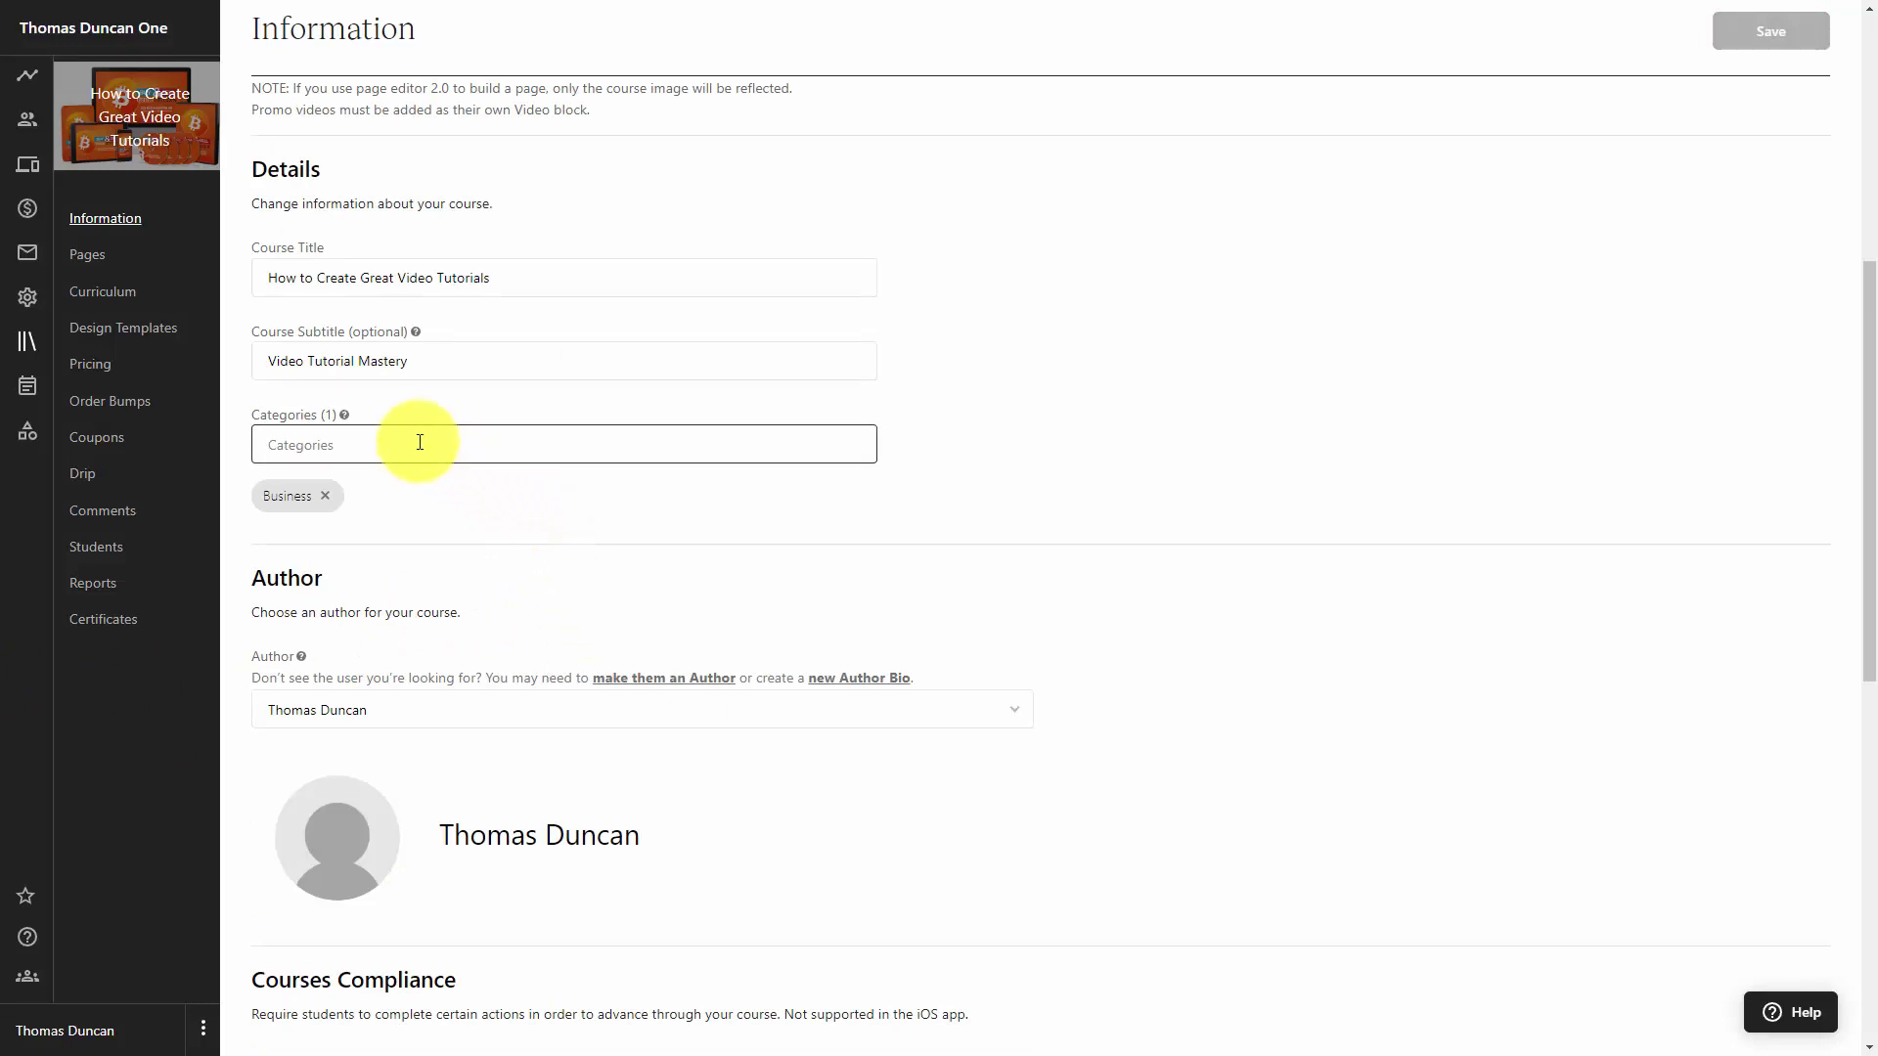
click(391, 488)
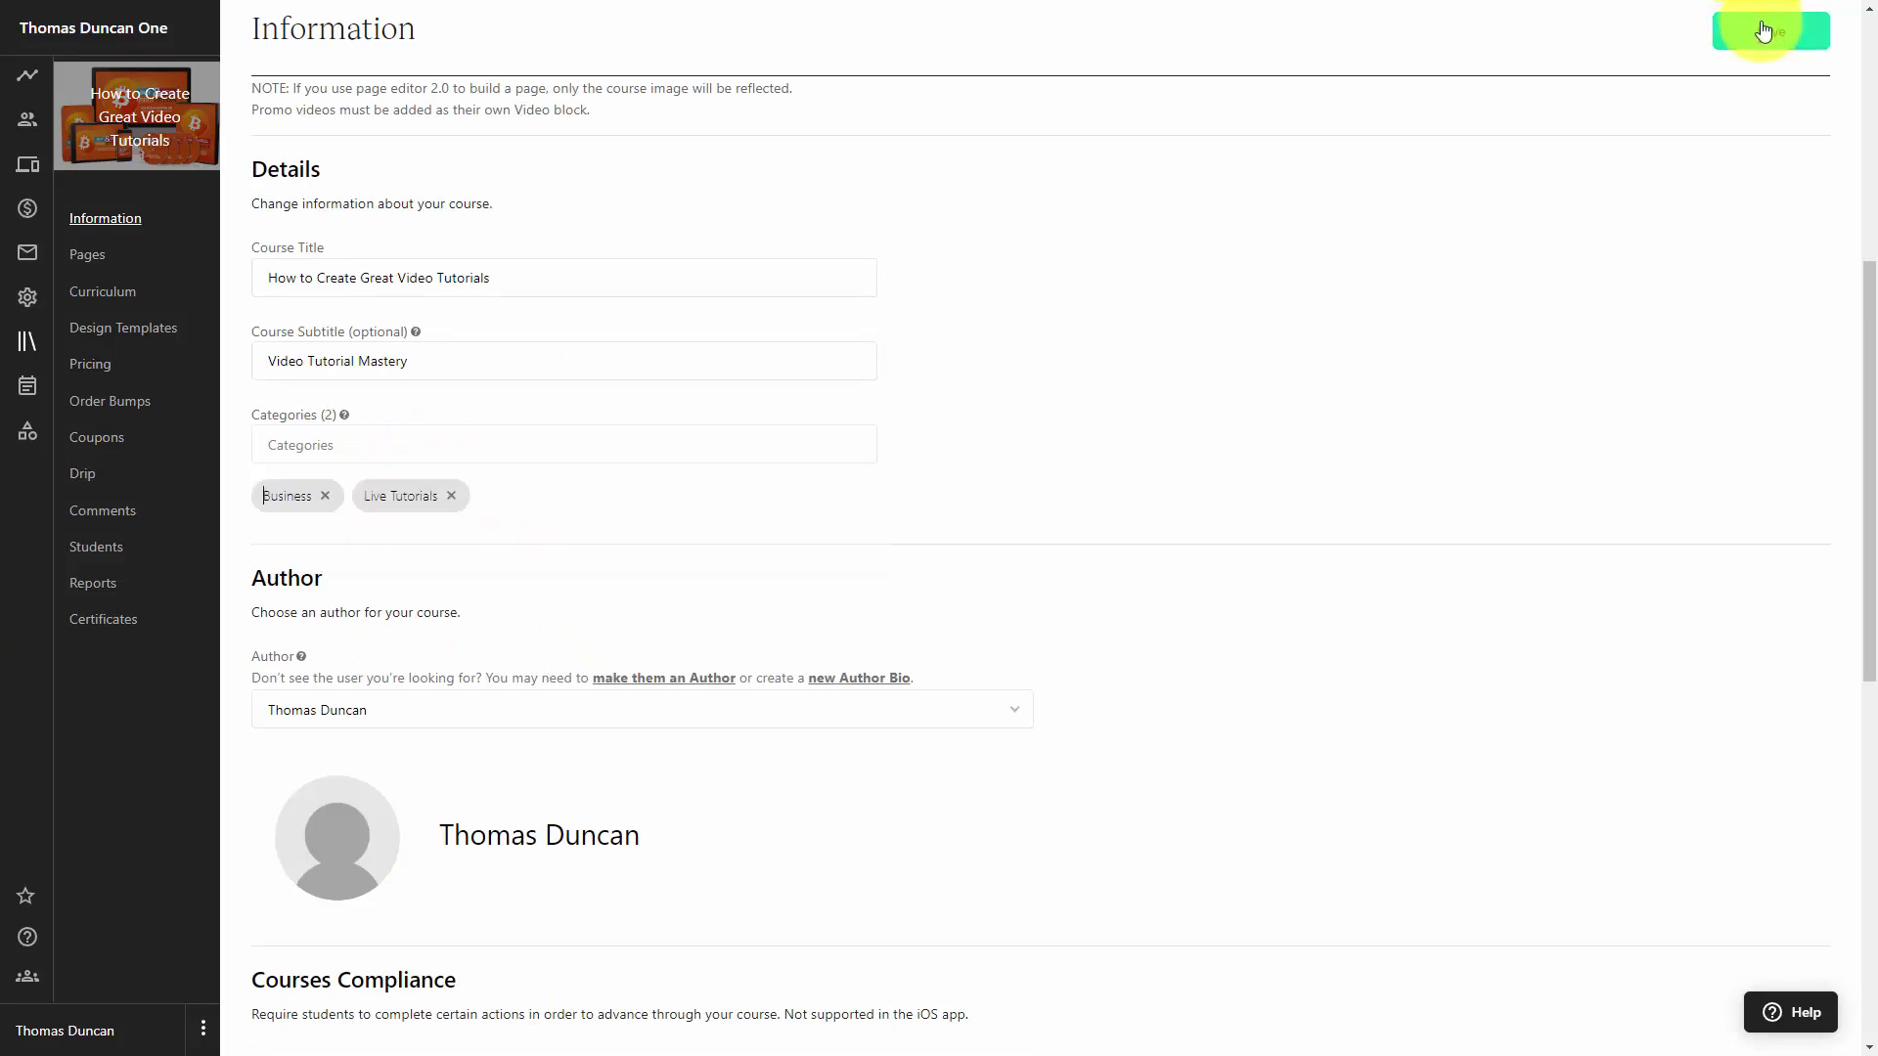
click(1763, 31)
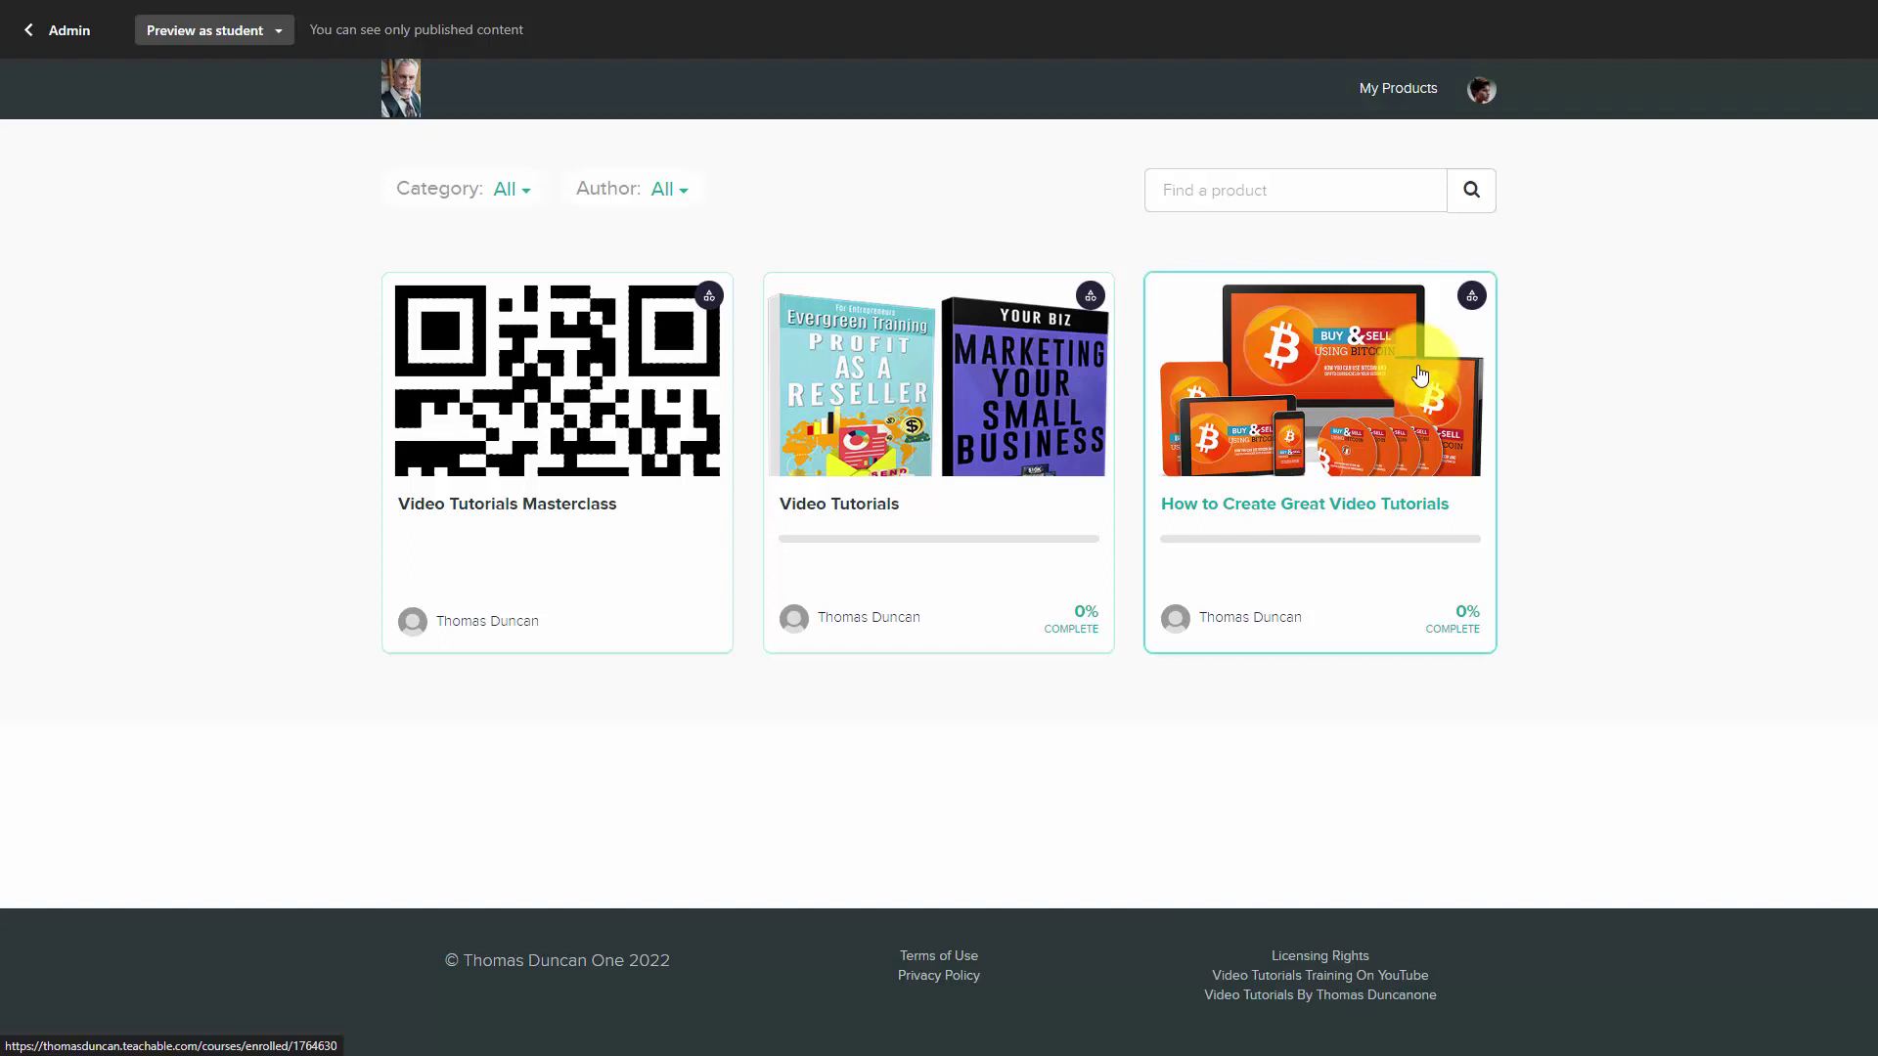
Filter the student course catalogue by the Live Tutorials (2) category
click(510, 189)
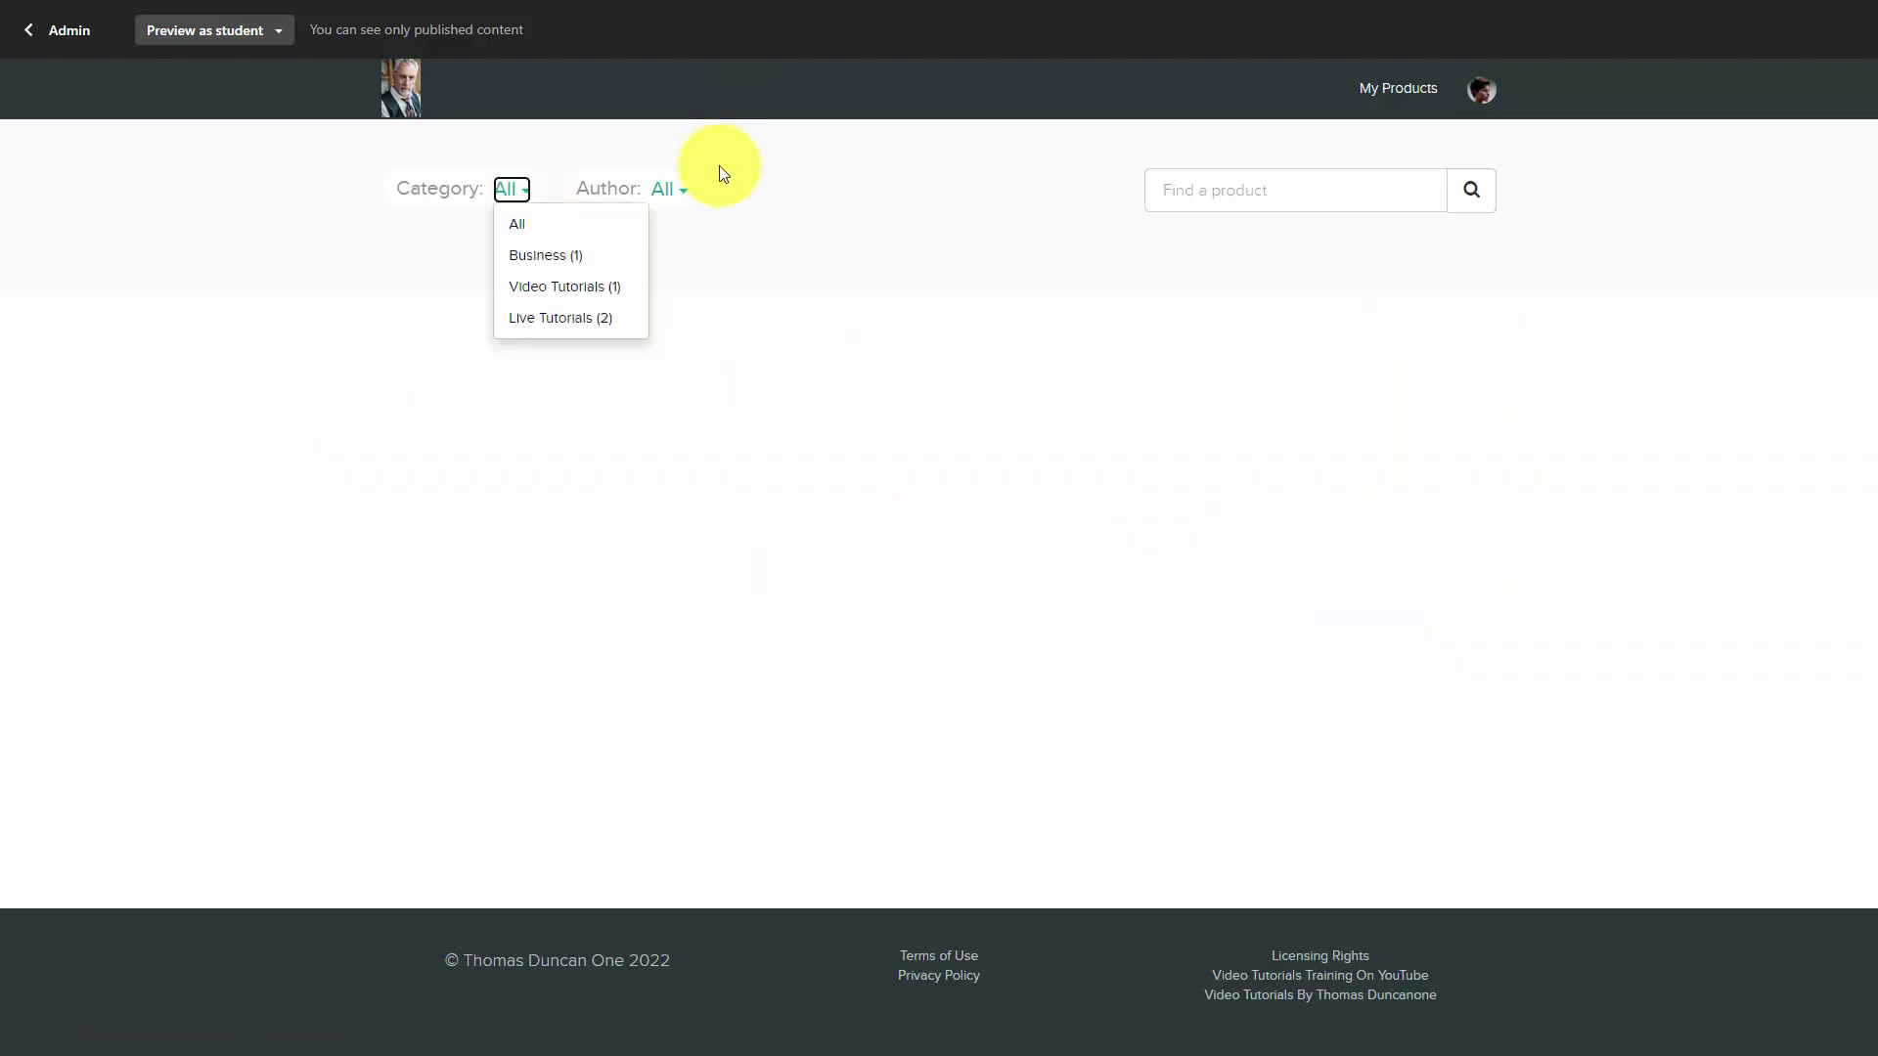
click(572, 317)
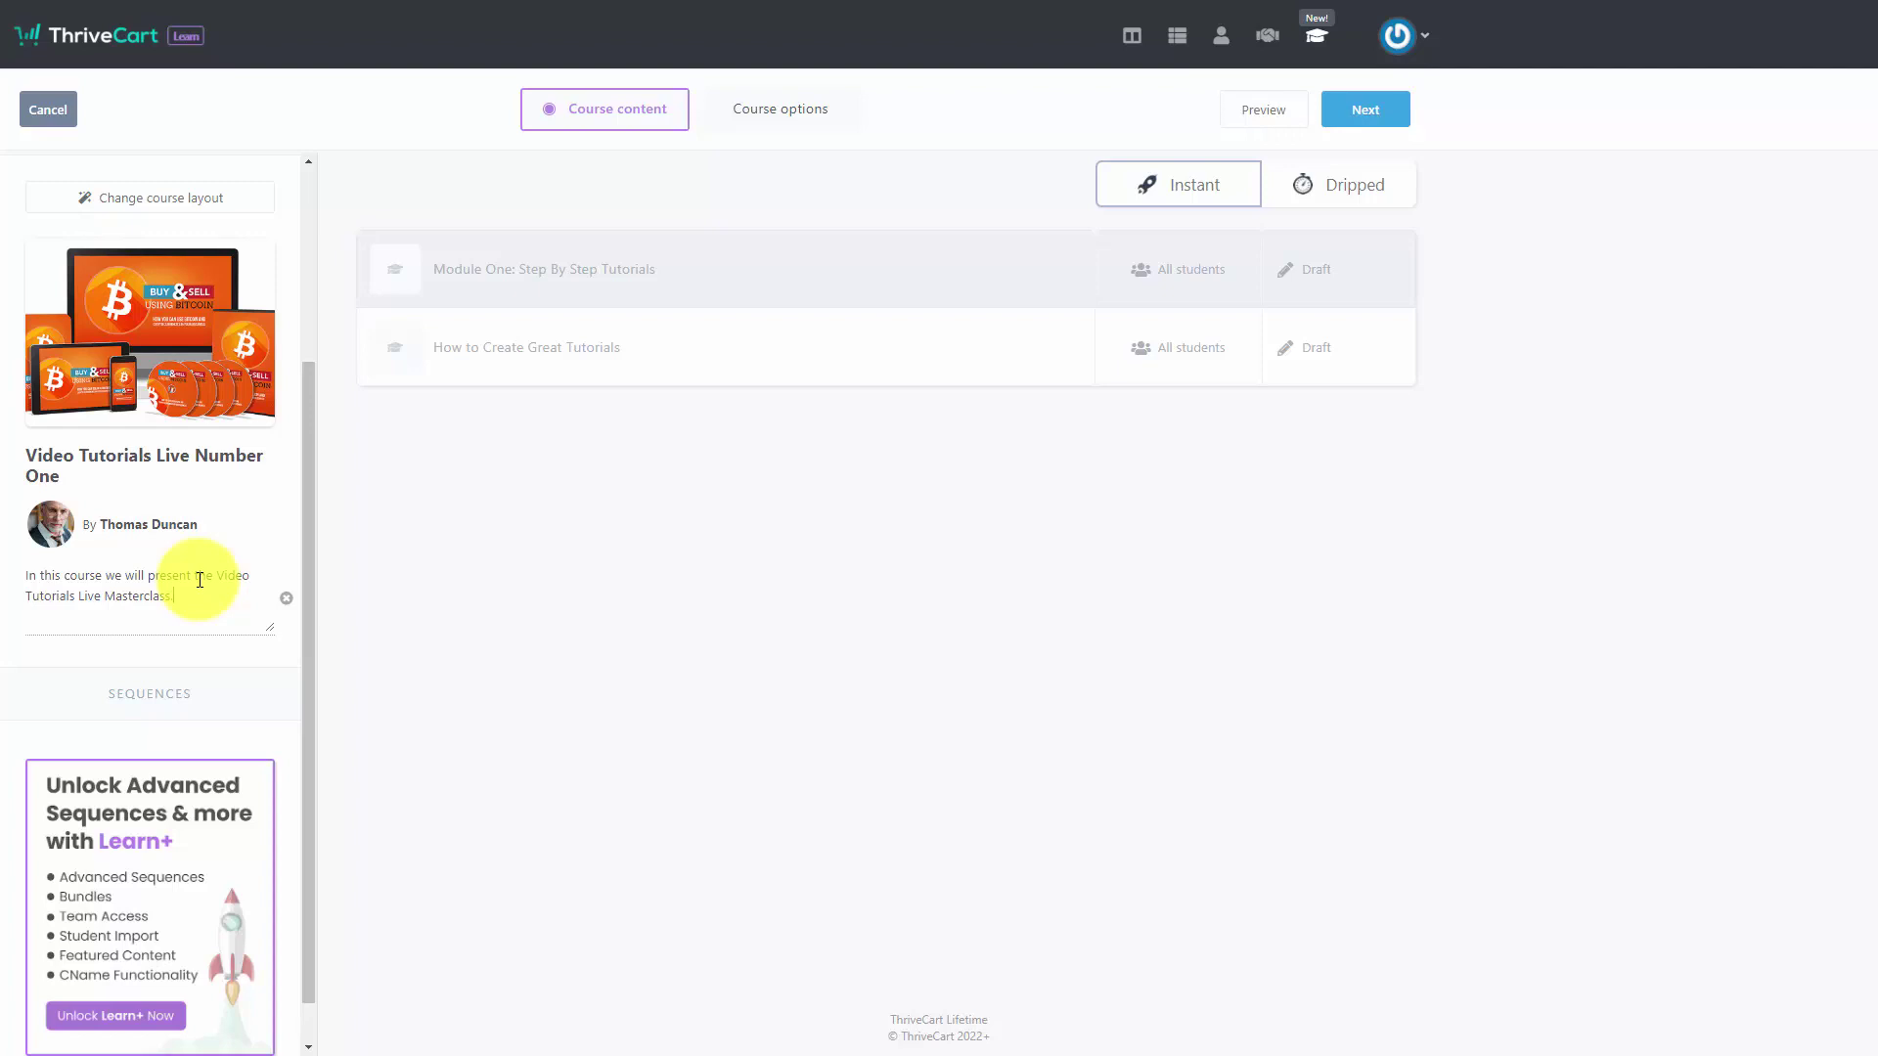
Finish editing the Video Tutorials Live Number One description ending with the #live Tutorials tag
click(638, 933)
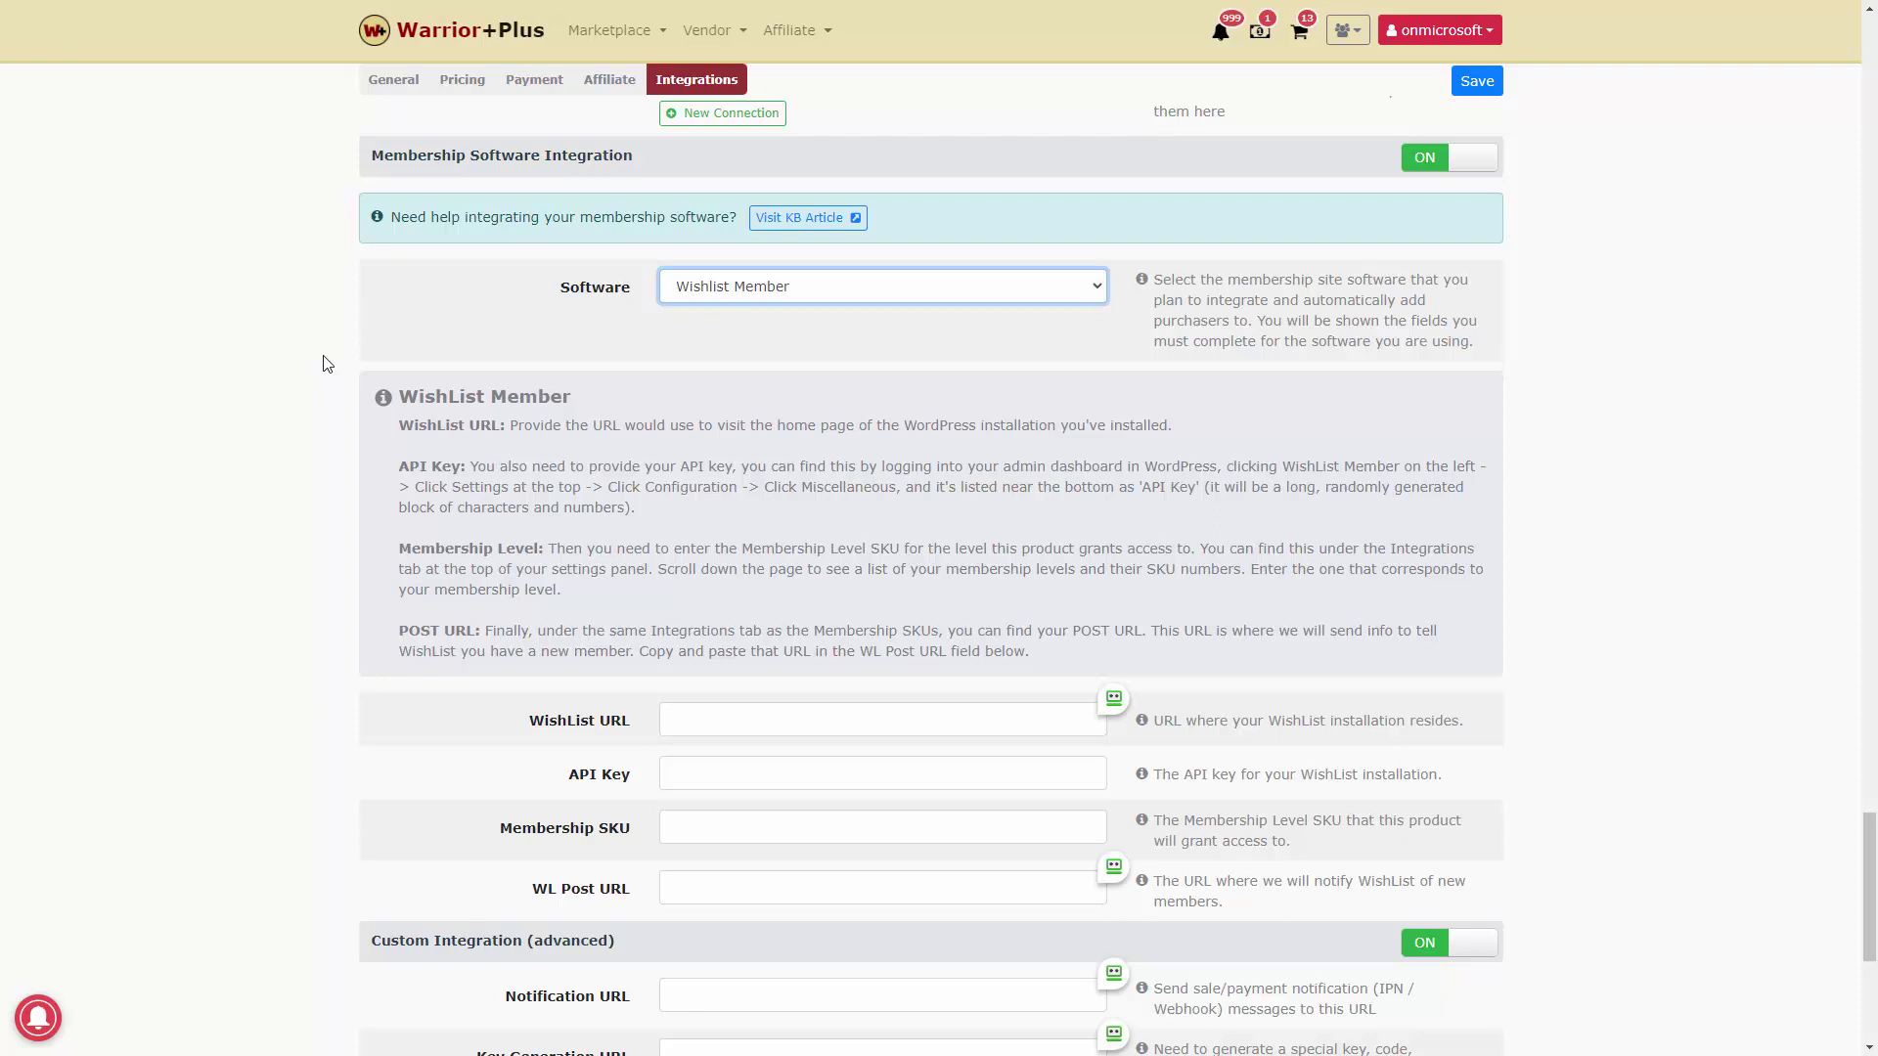
Switch the product's Membership Software Integration from ON to OFF on the Integrations tab
key(space)
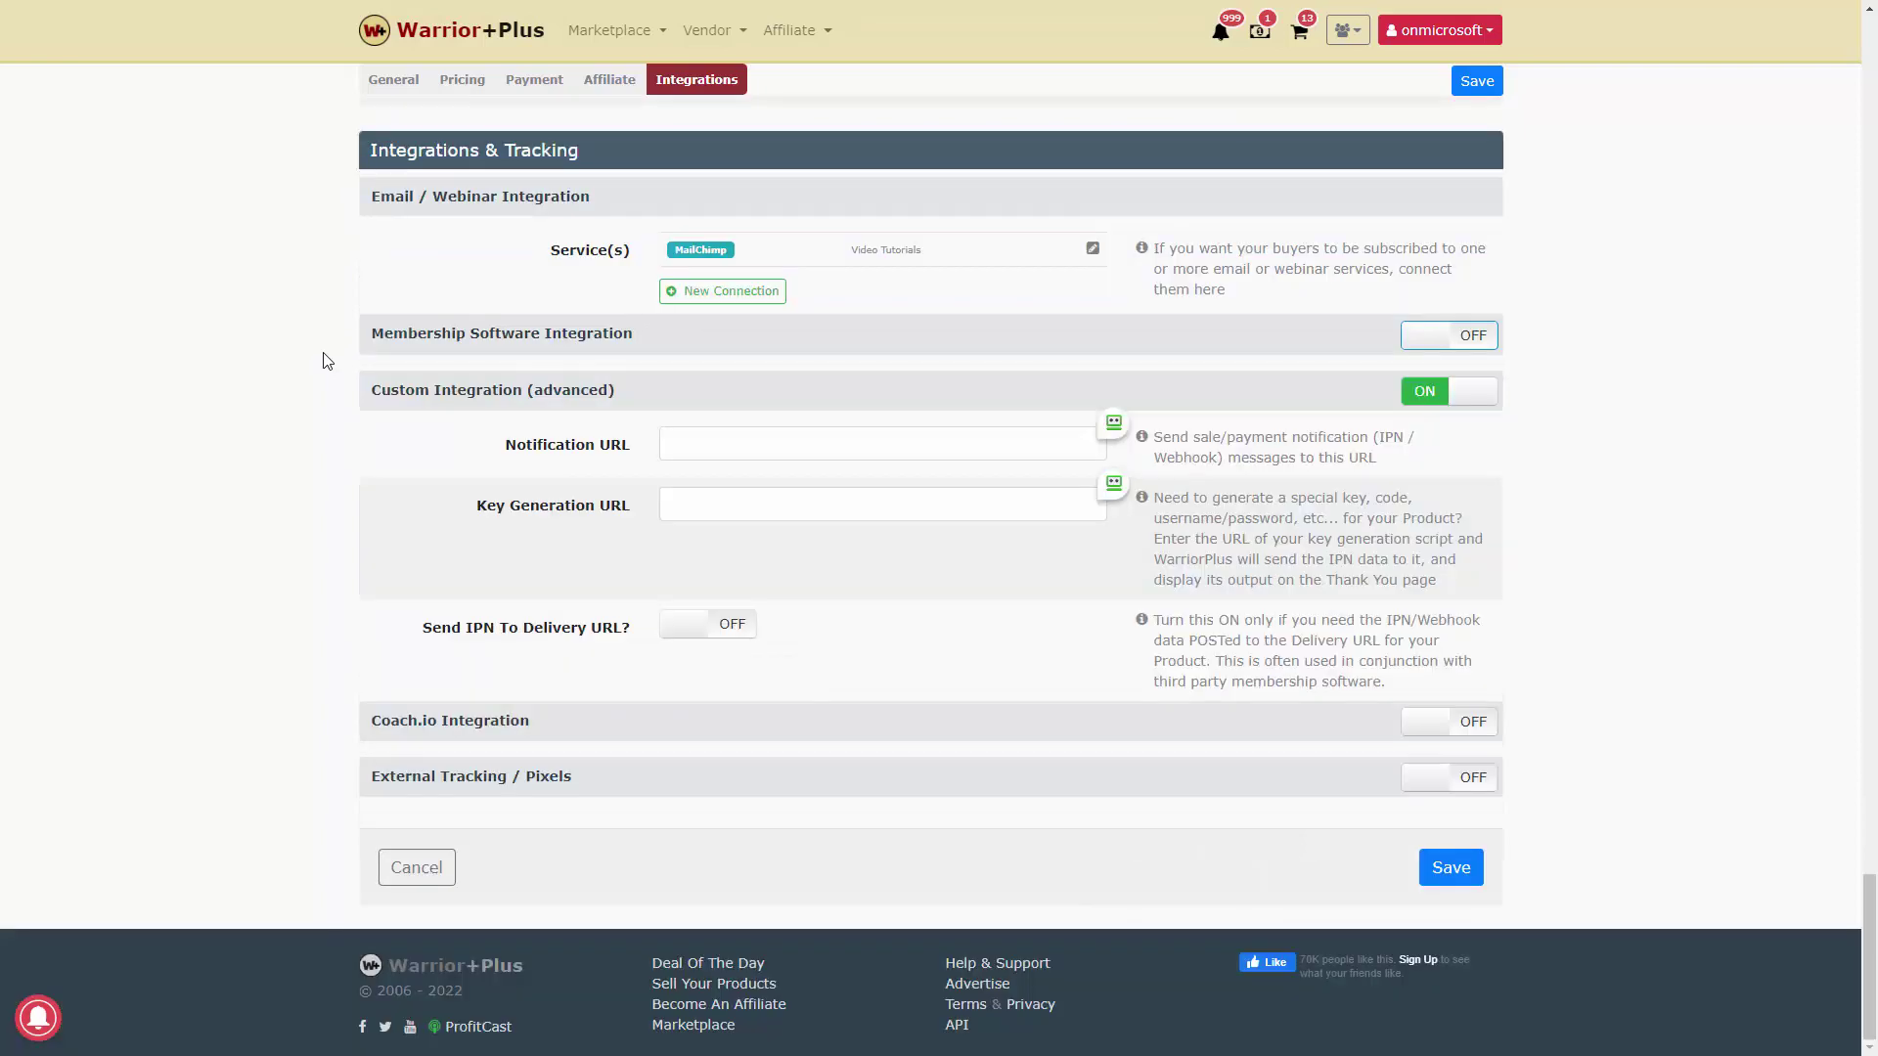